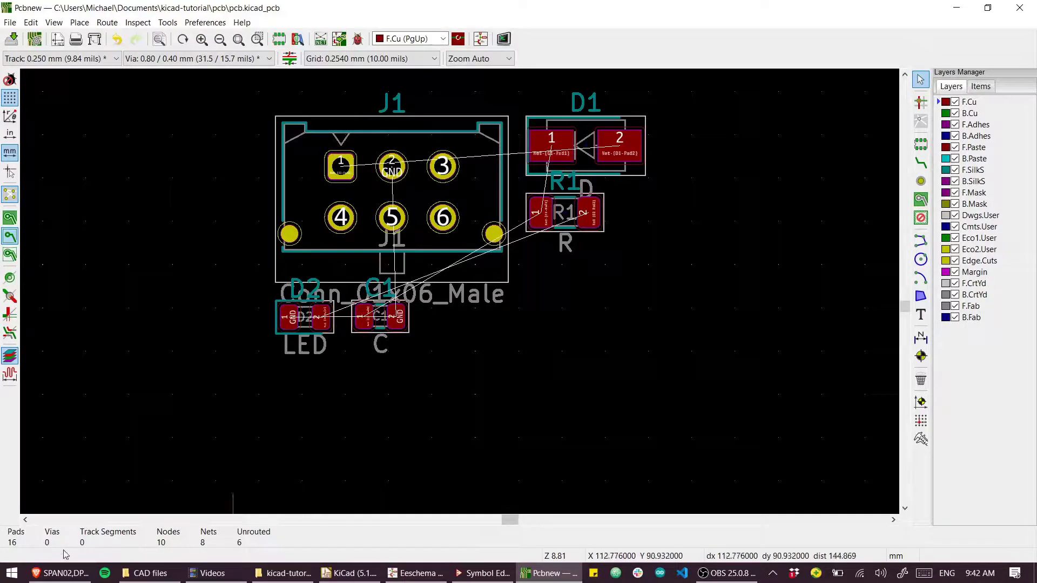
Look over the schematic and the SPAN02 datasheet, then return to the PCB layout.
left_click(415, 574)
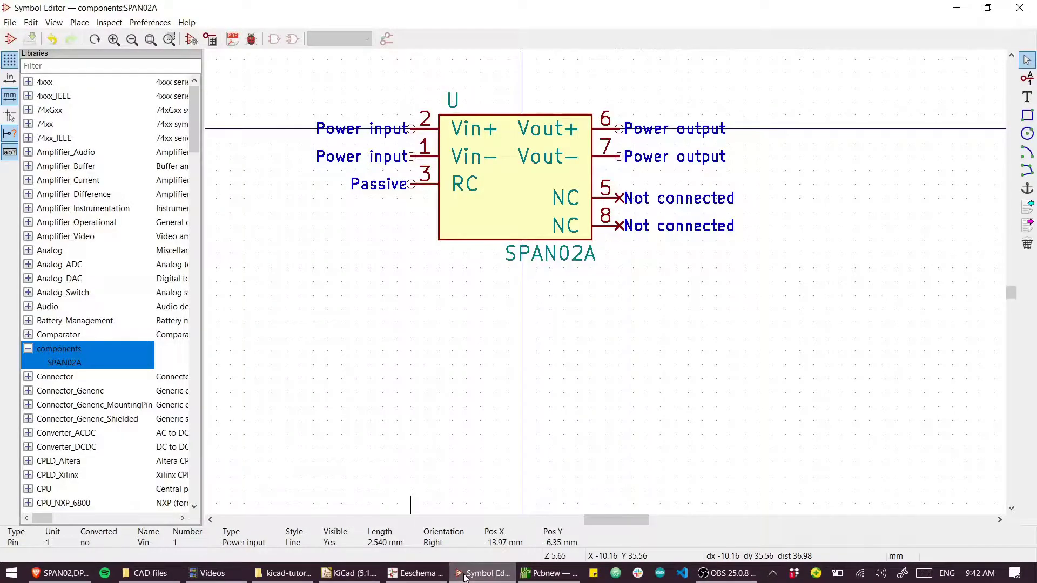
left_click(415, 573)
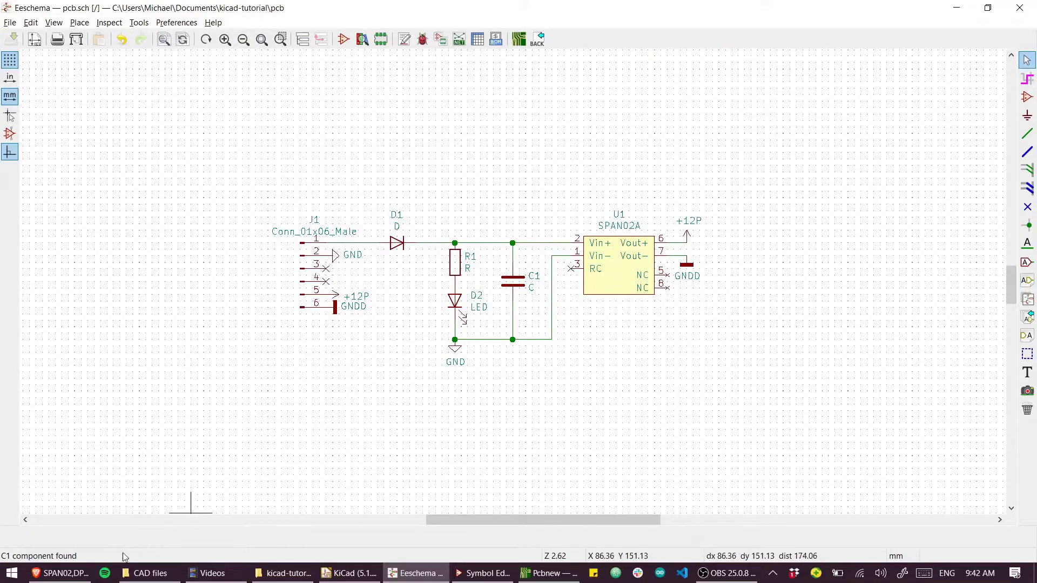
left_click(74, 579)
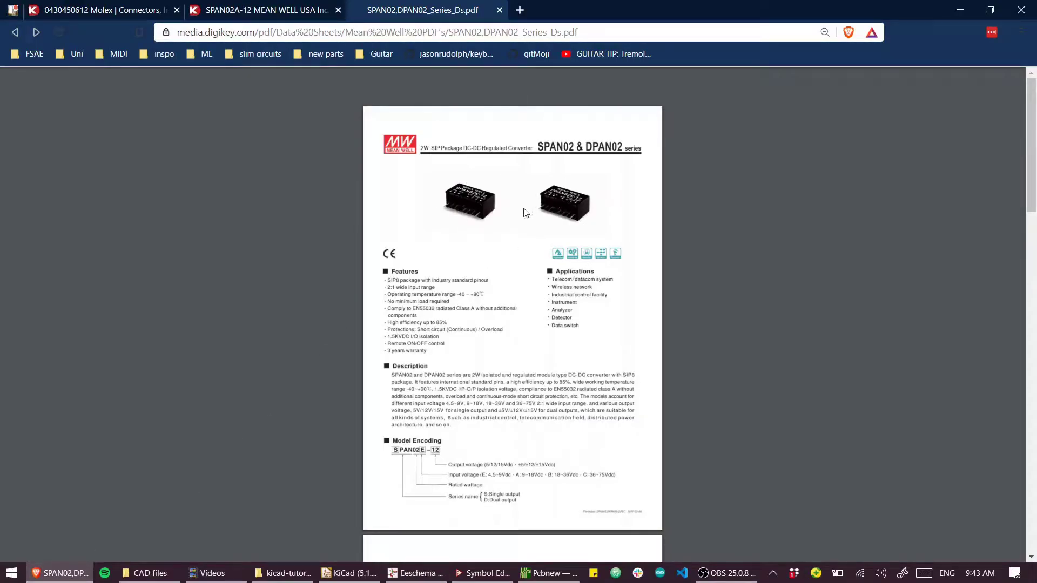
left_click(549, 573)
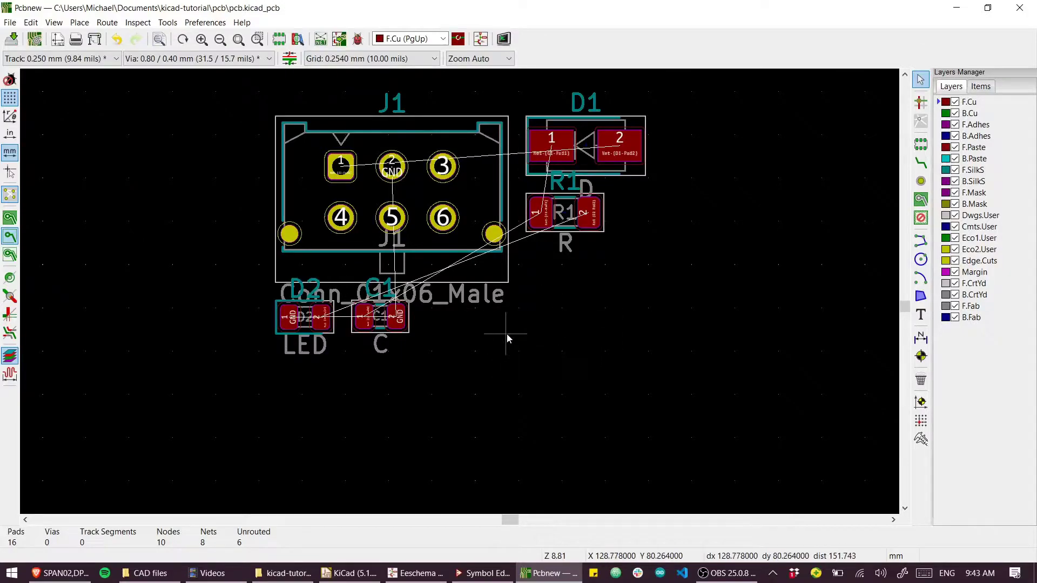
In the Footprint Editor, start a new library and name its file components.pretty.
left_click(280, 42)
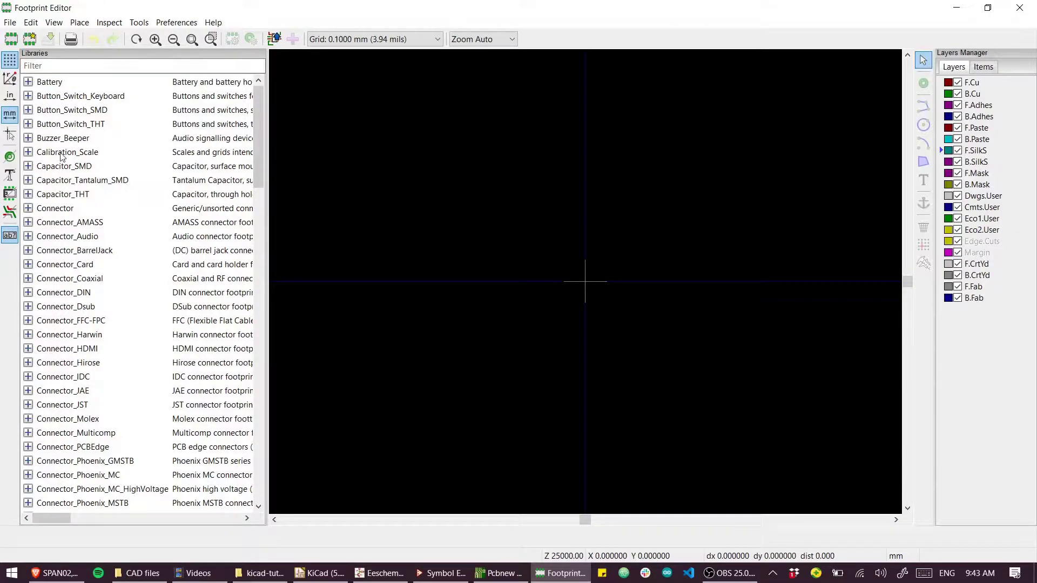
left_click(9, 23)
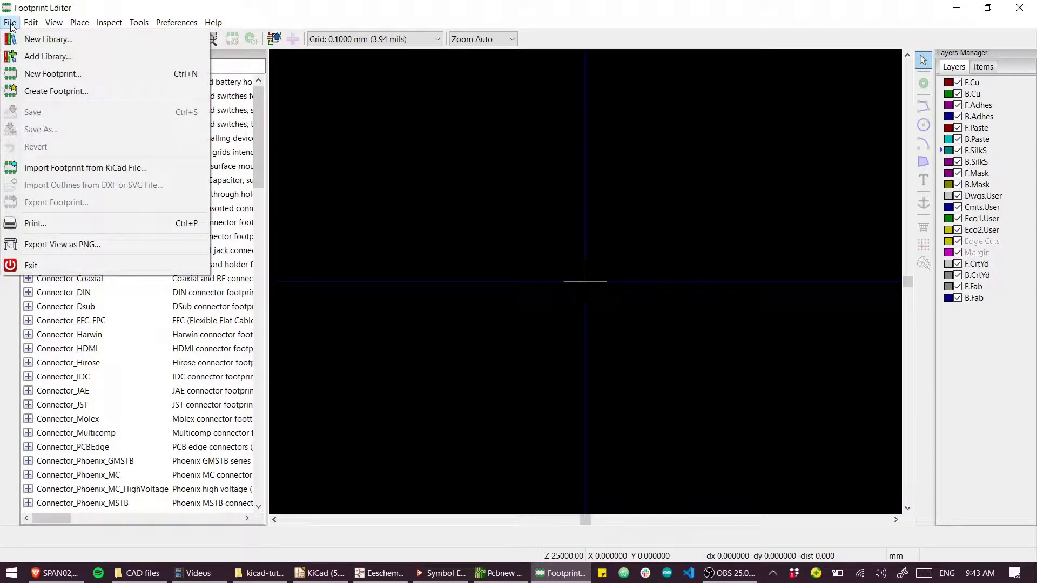
left_click(35, 43)
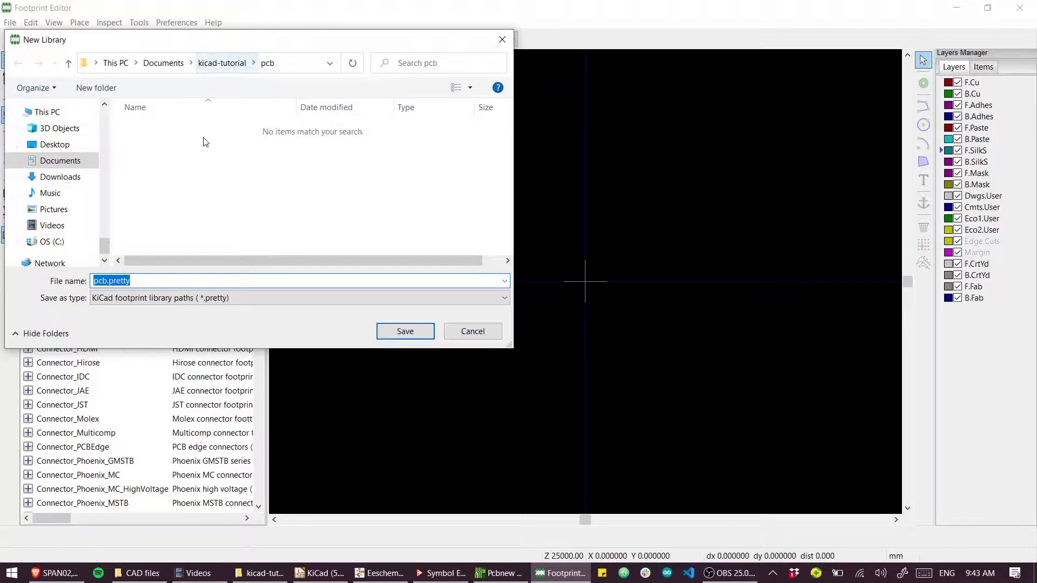
left_click(101, 281)
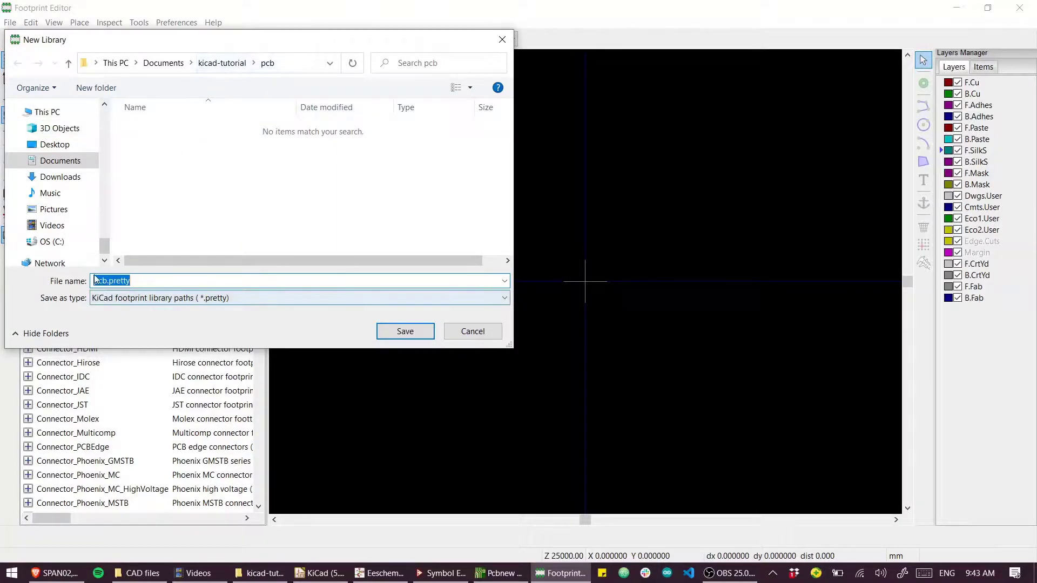
double_click(127, 281)
key("Home")
key("Delete")
key("Delete")
key("Delete")
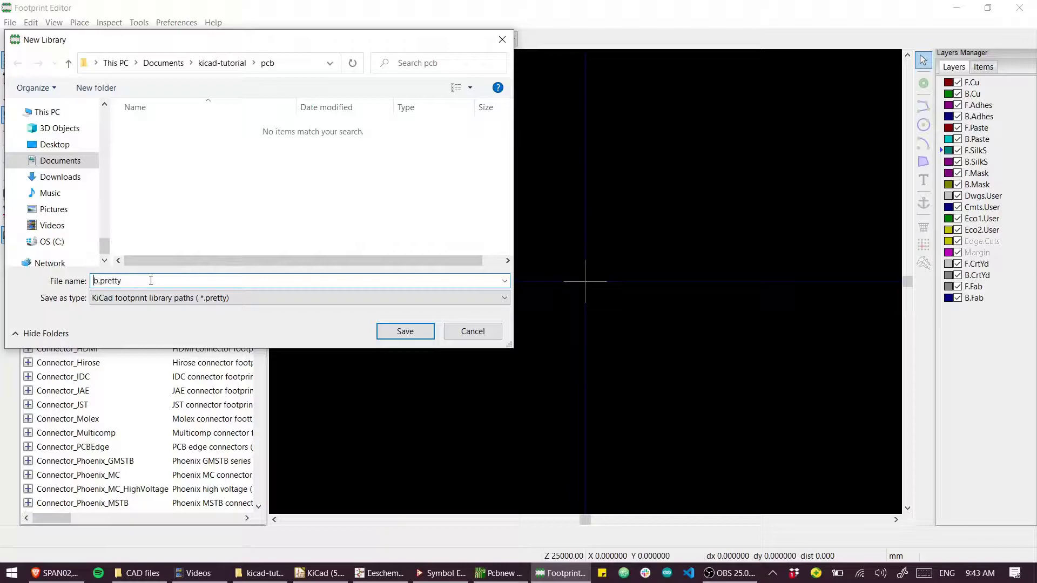
type("components")
key("shift+Right")
key("shift+Right")
key("shift+Right")
key("shift+Right")
left_click(156, 185)
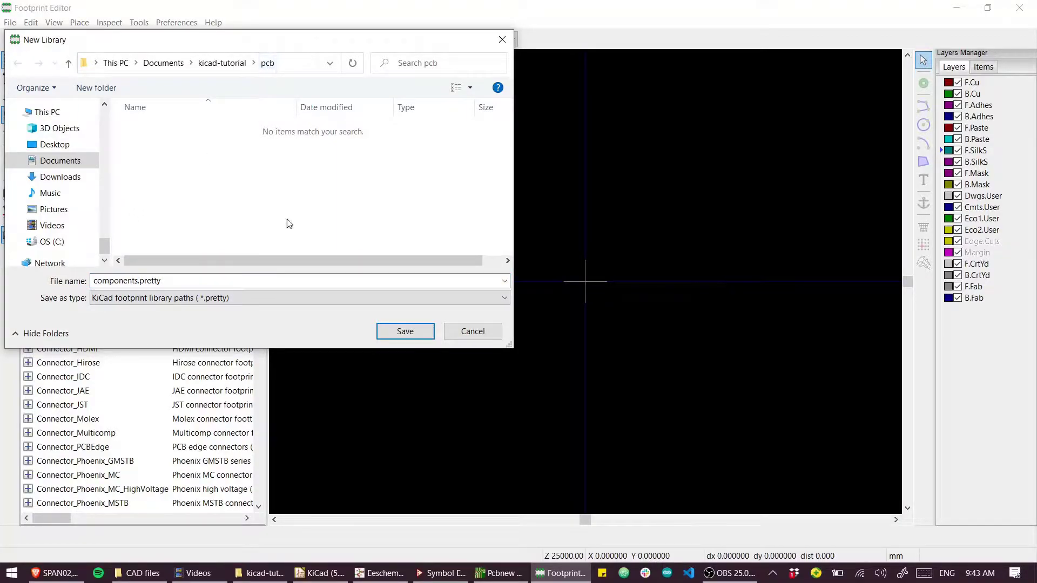
Save the components.pretty library and add it to the Project library table.
left_click(406, 332)
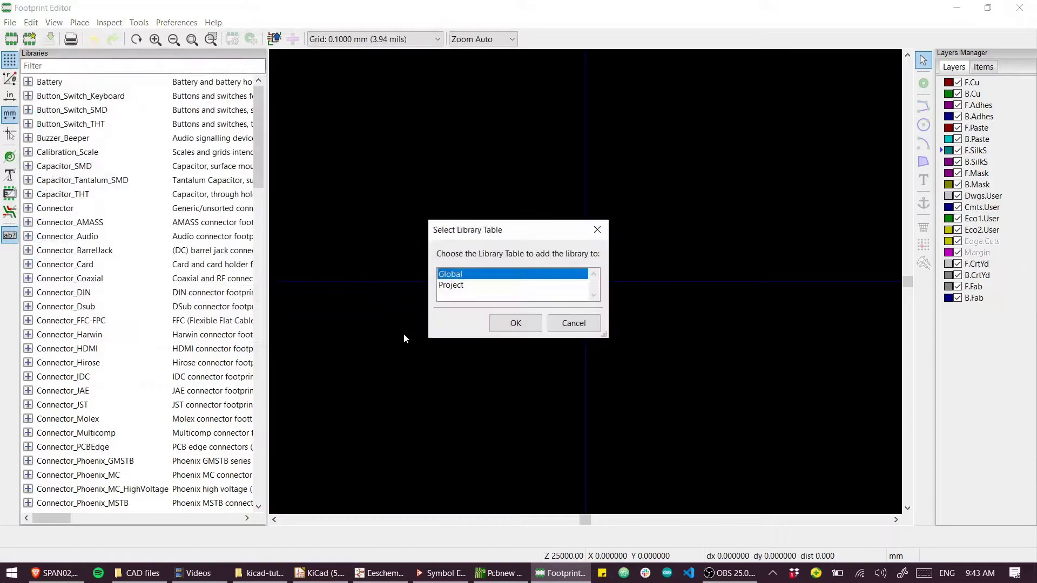
left_click(453, 287)
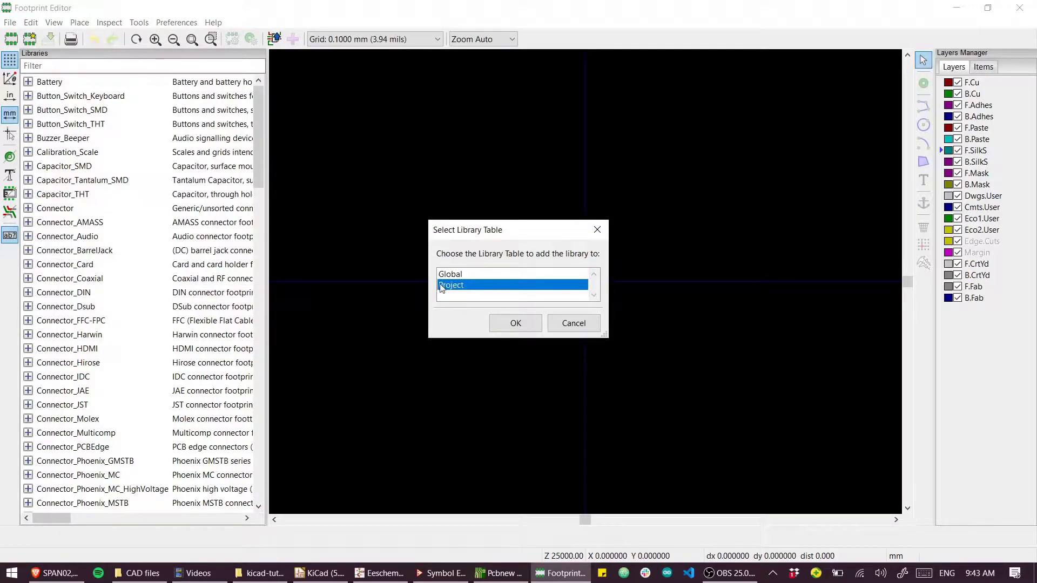
left_click(515, 324)
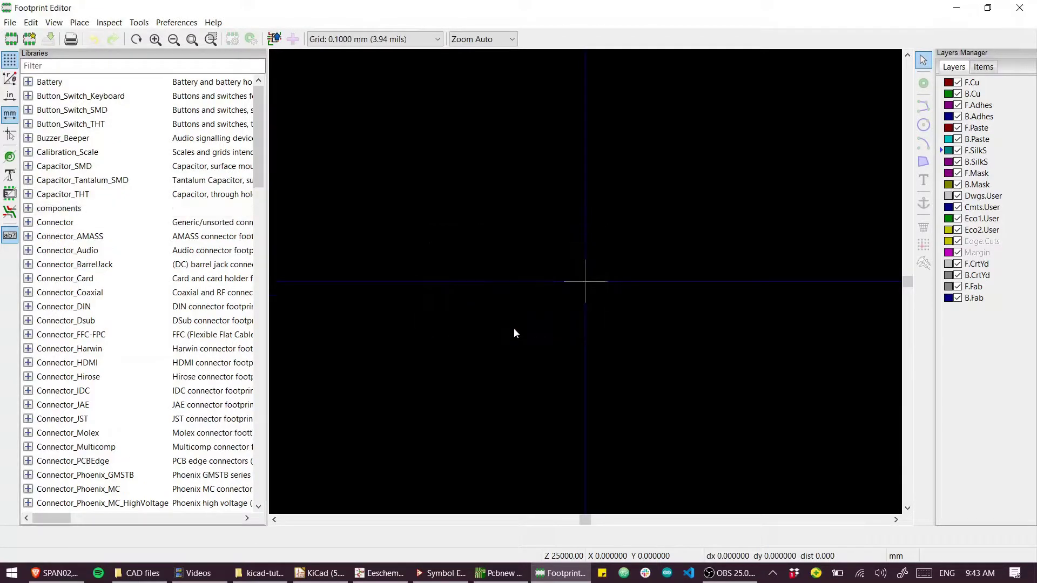
Create a new footprint named SPAN02 in the components library.
left_click(29, 211)
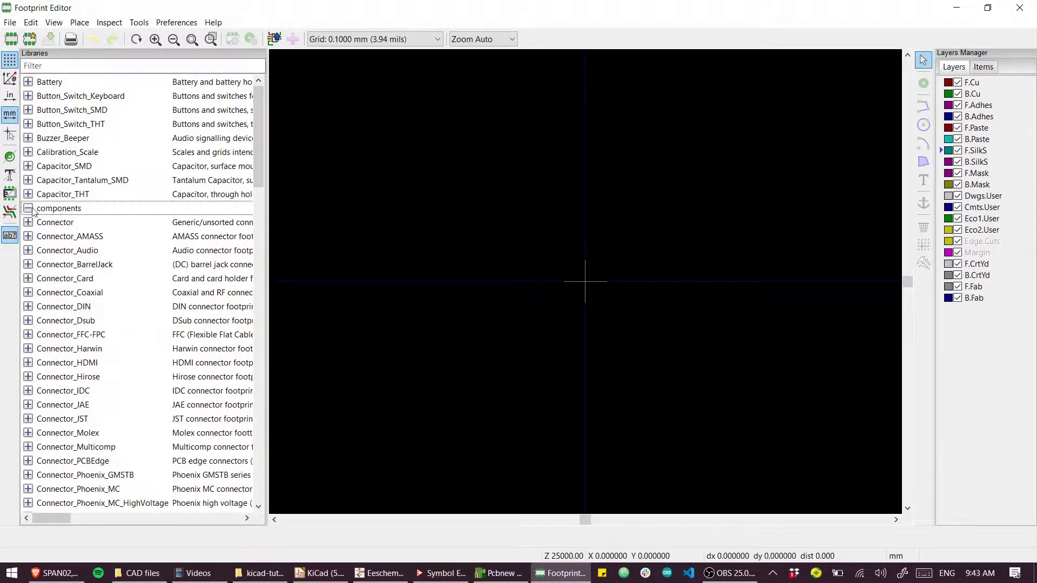
left_click(61, 210)
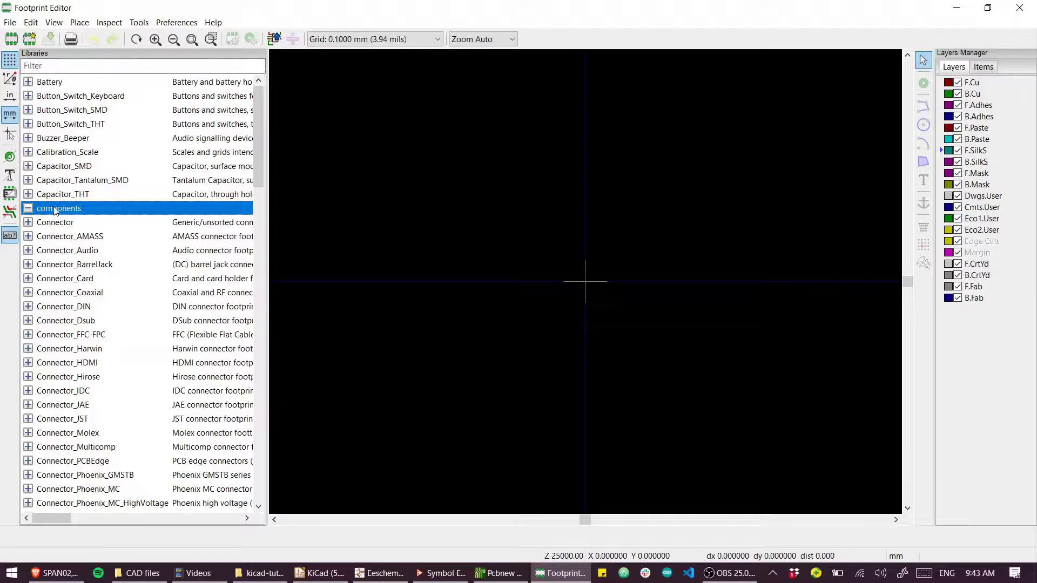
right_click(55, 211)
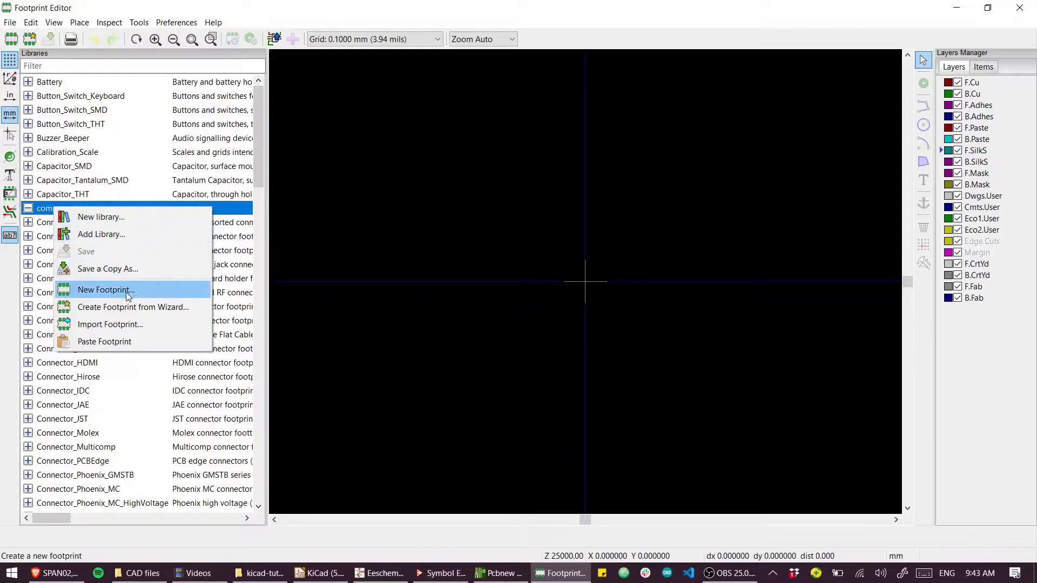
left_click(107, 290)
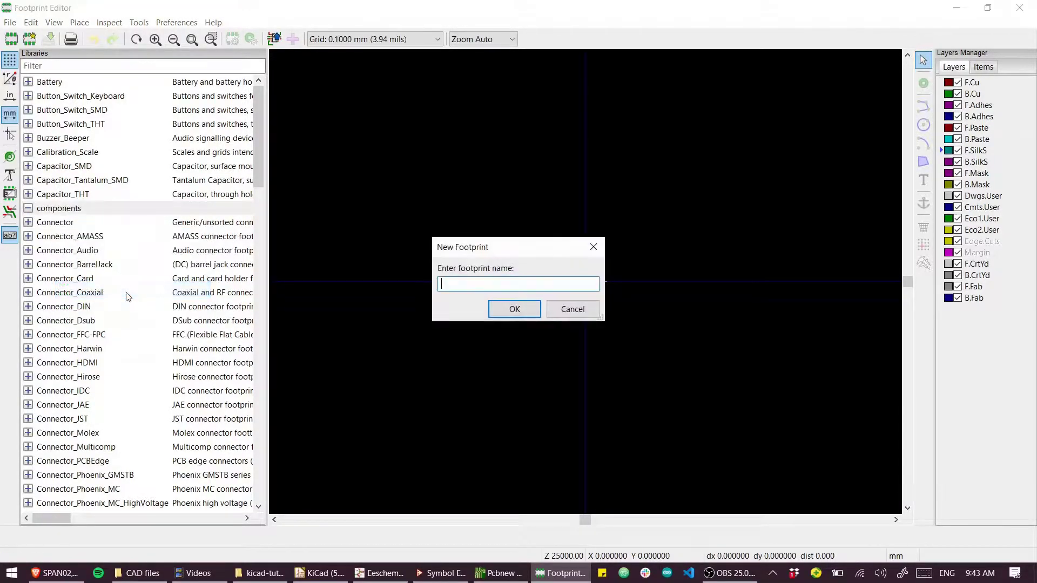
type("SPAN02")
key("Return")
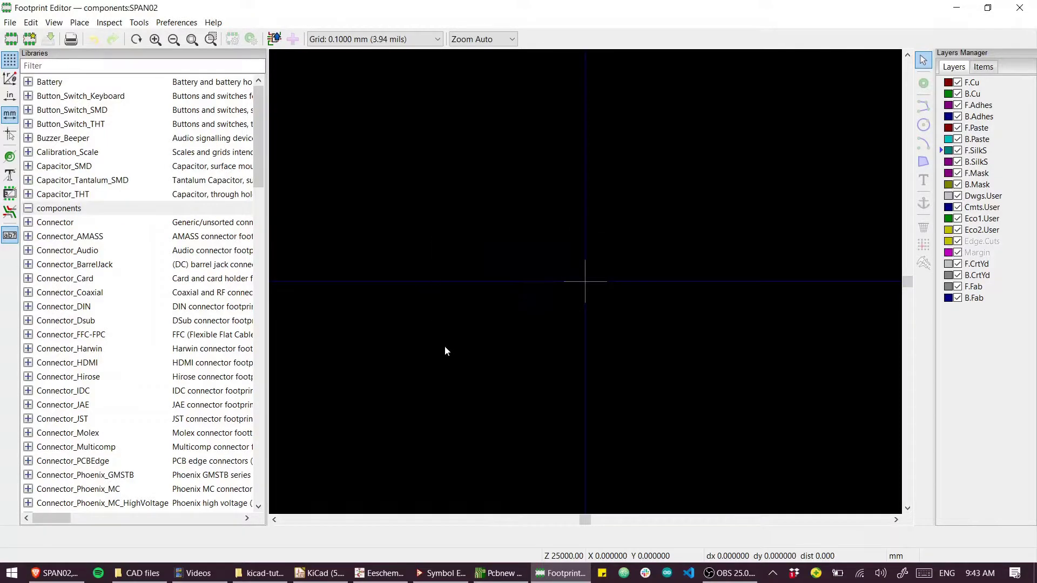
scroll(544, 322, "down", 5)
scroll(586, 281, "up", 1)
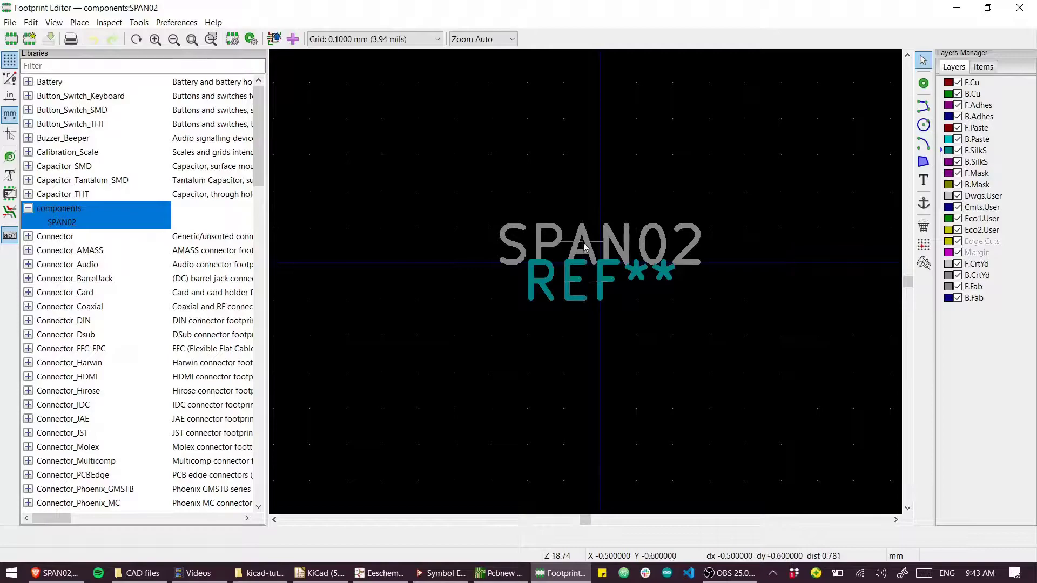
scroll(784, 201, "up", 1)
left_click(923, 83)
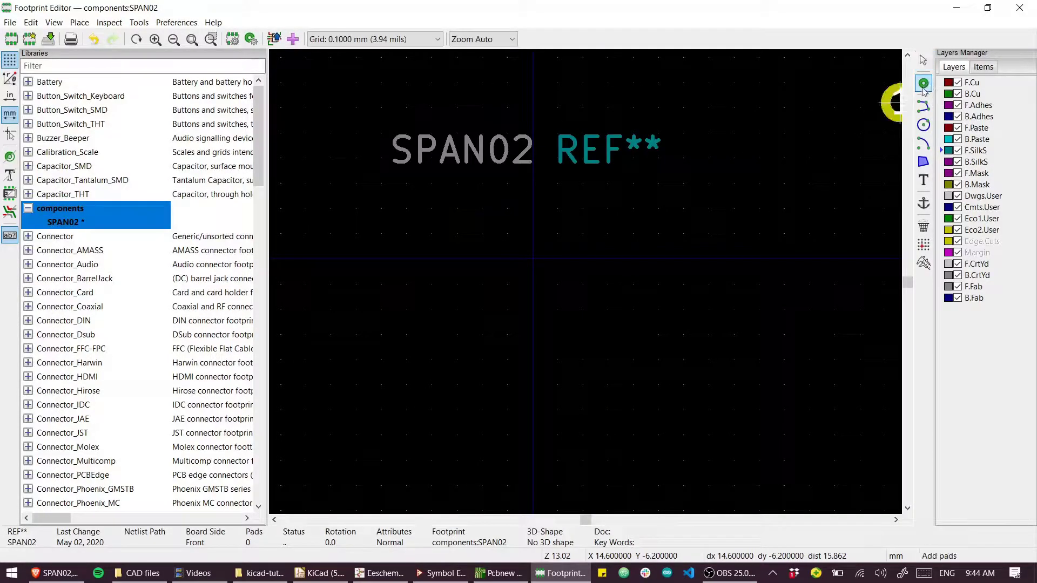
key("alt+Tab")
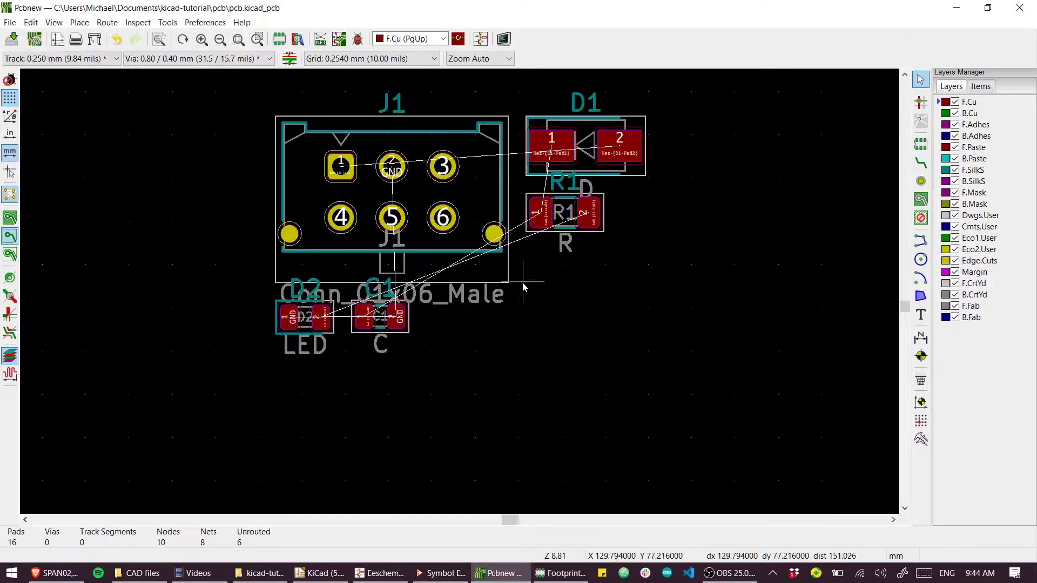
key("alt+Tab")
key("alt+Tab")
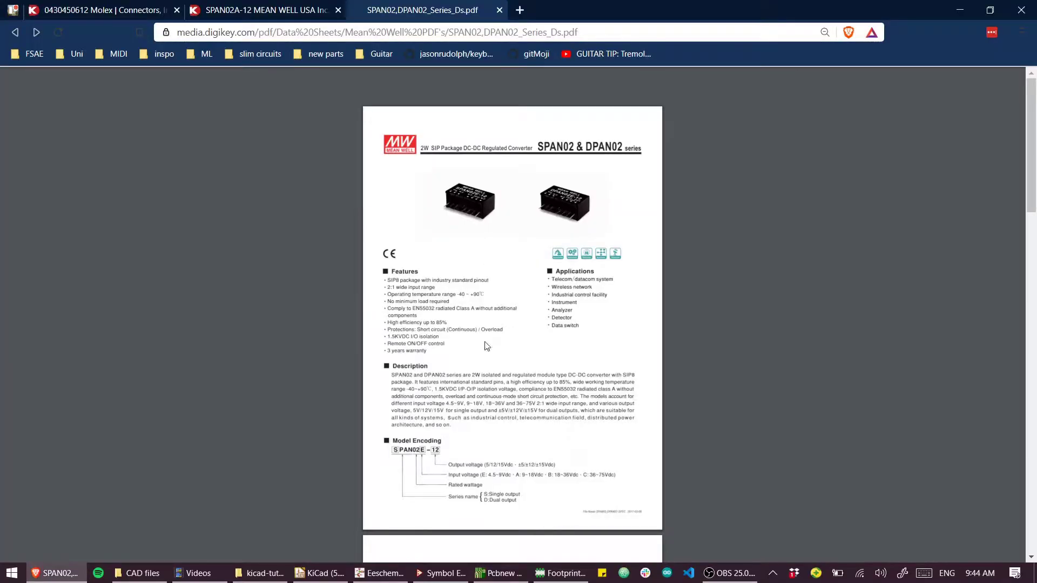
scroll(488, 368, "down", 3)
scroll(488, 373, "down", 10)
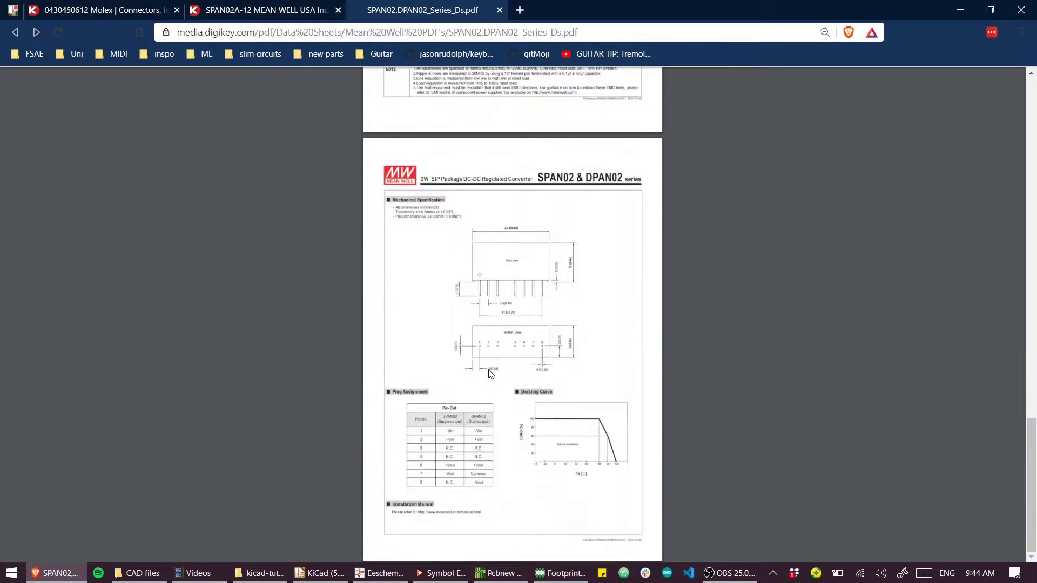
scroll(495, 382, "up", 1, "ctrl")
scroll(495, 381, "up", 2, "ctrl")
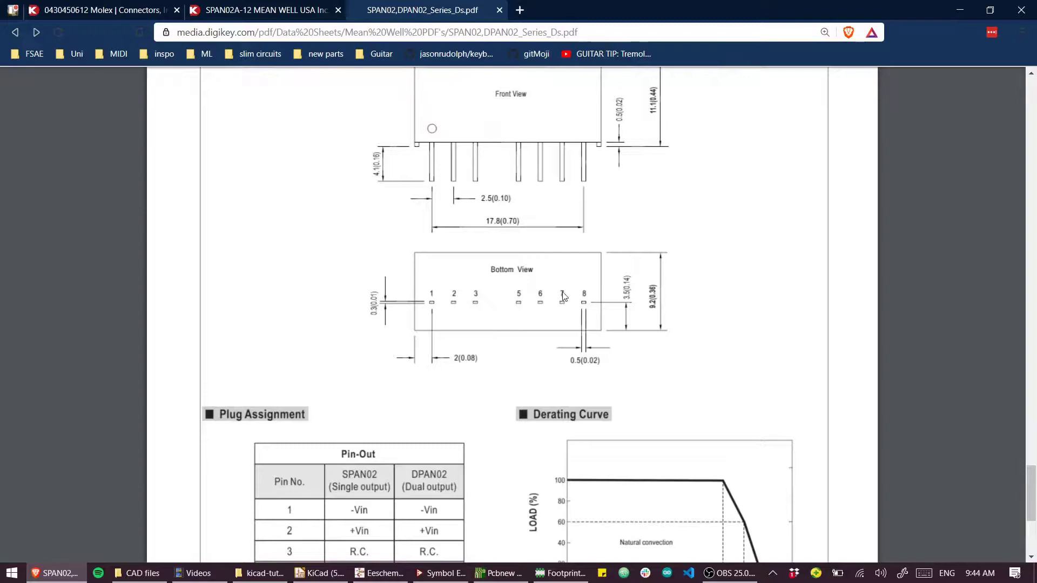
scroll(500, 305, "up", 1)
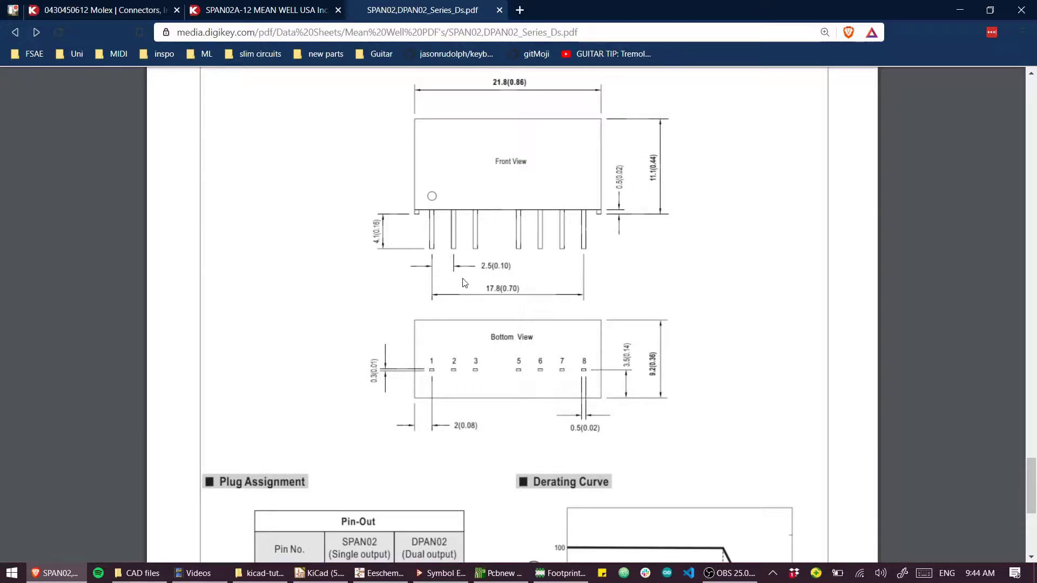
key("alt+Tab")
key("alt+Tab")
key("Tab")
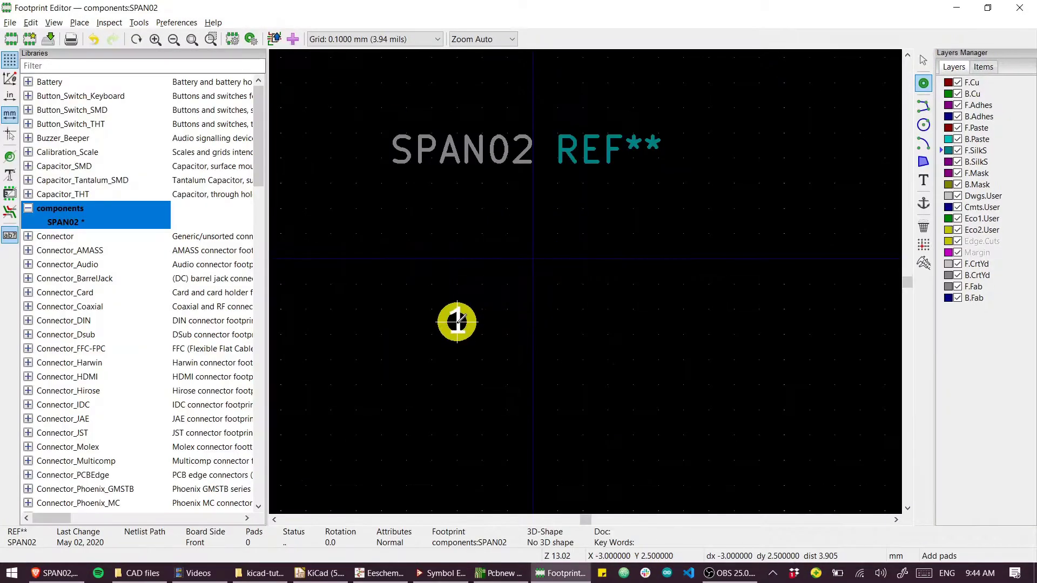
Set the Footprint Editor grid to 2.54 mm.
left_click(358, 40)
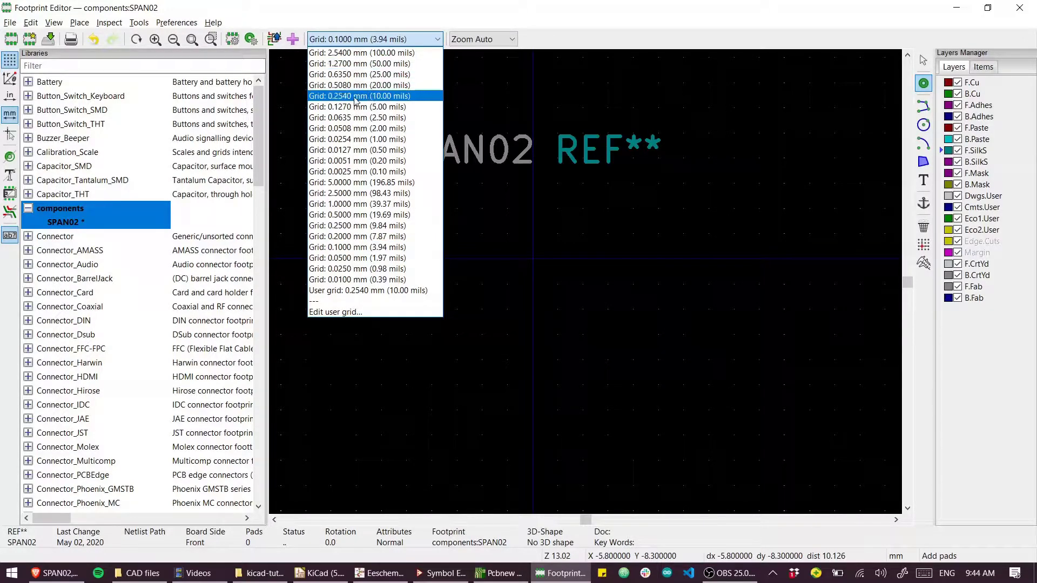
left_click(352, 53)
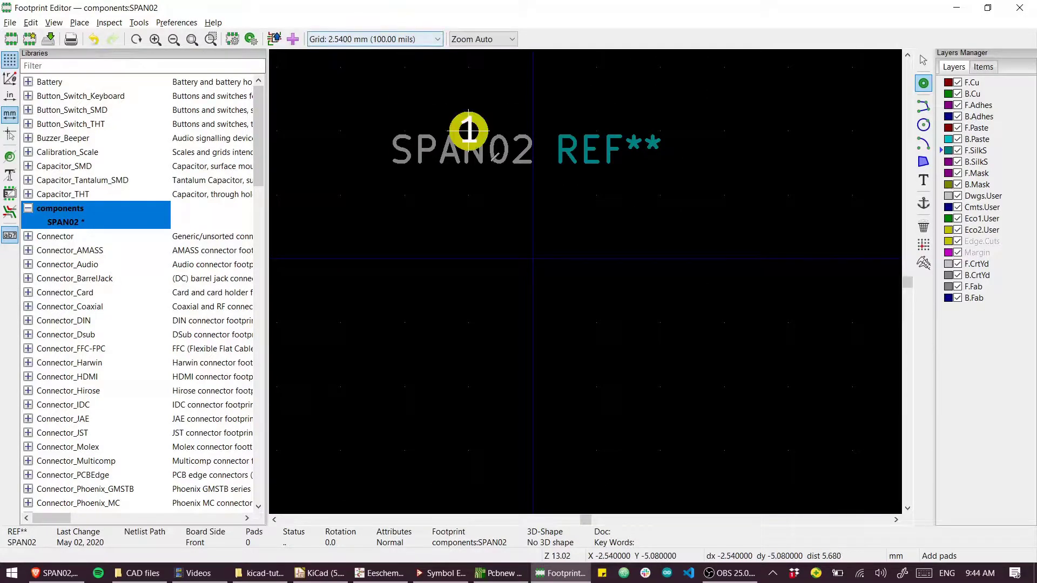
left_click(535, 243)
scroll(534, 240, "down", 2)
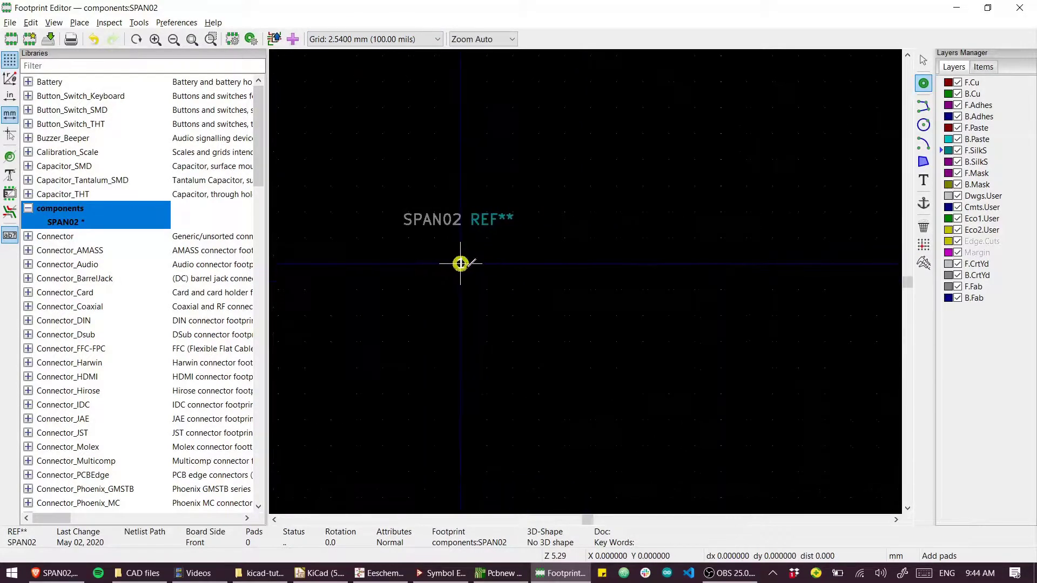
scroll(589, 278, "up", 2)
scroll(586, 280, "down", 2)
Place pads 1–8 in a row at 2.54 mm spacing, then delete pad 4.
left_click(489, 276)
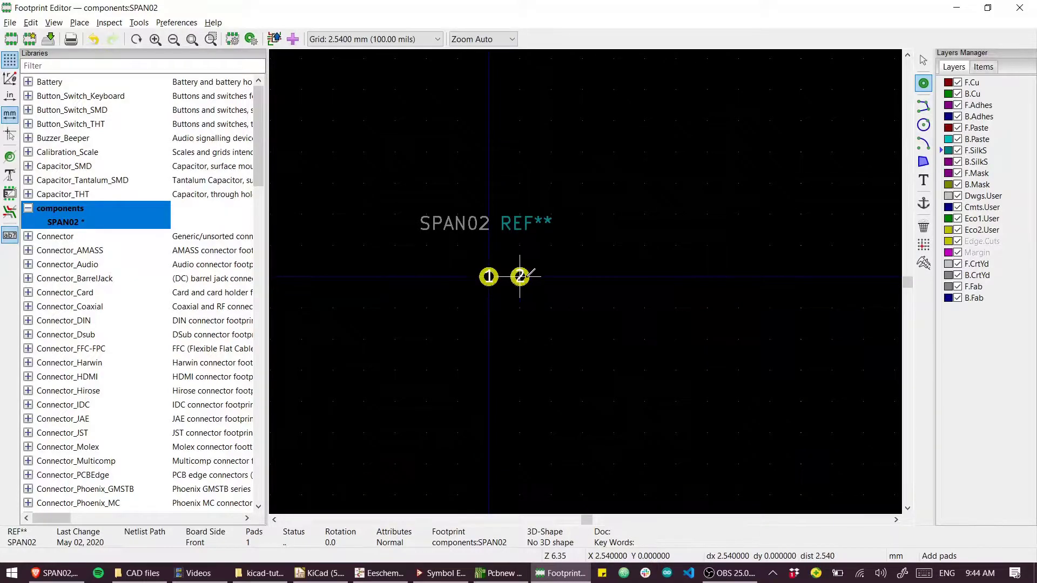
left_click(520, 277)
left_click(552, 277)
left_click(583, 276)
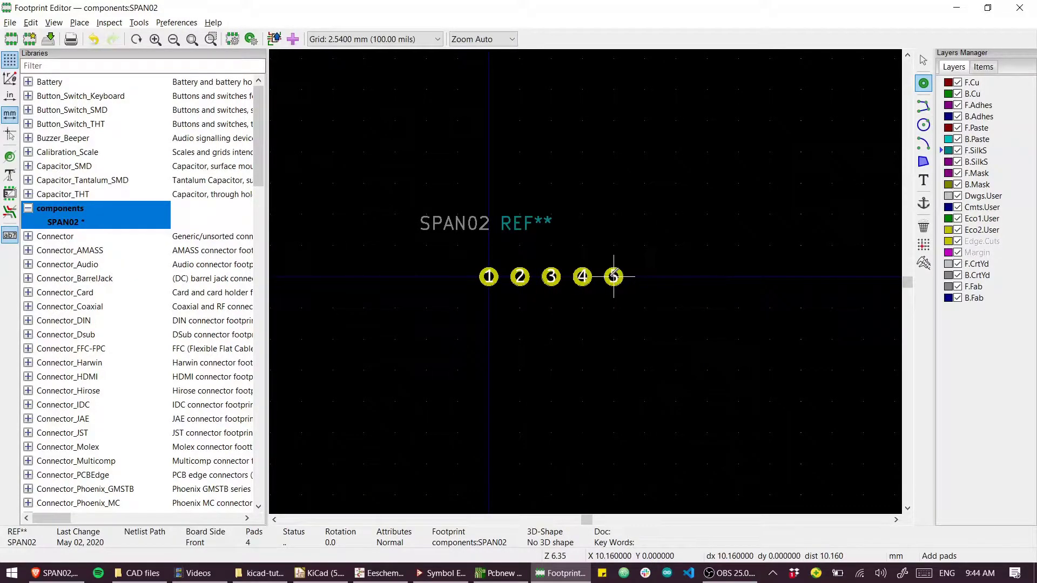
left_click(613, 277)
left_click(645, 276)
left_click(676, 276)
left_click(708, 277)
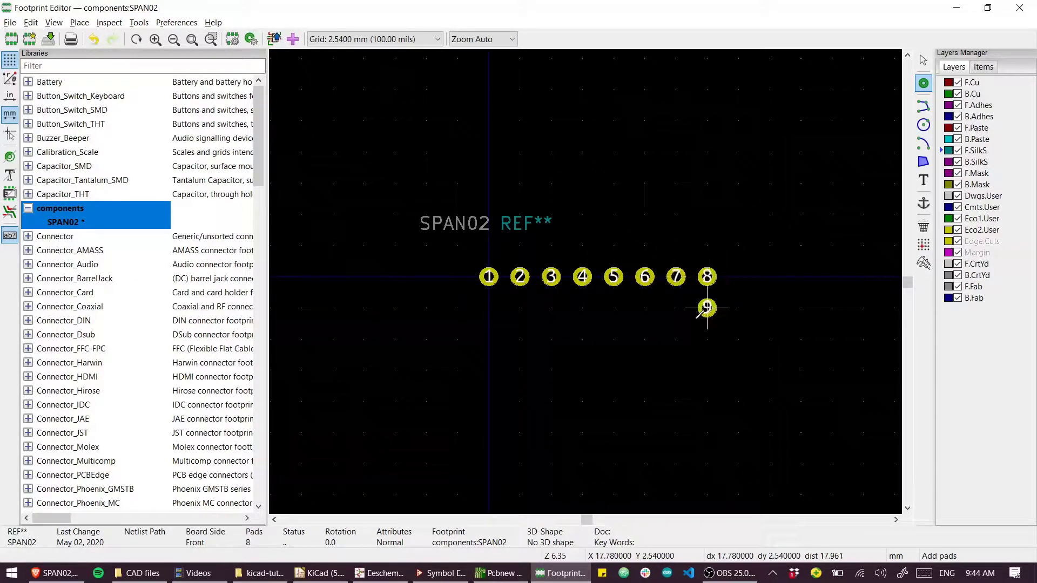
key("Escape")
key("Delete")
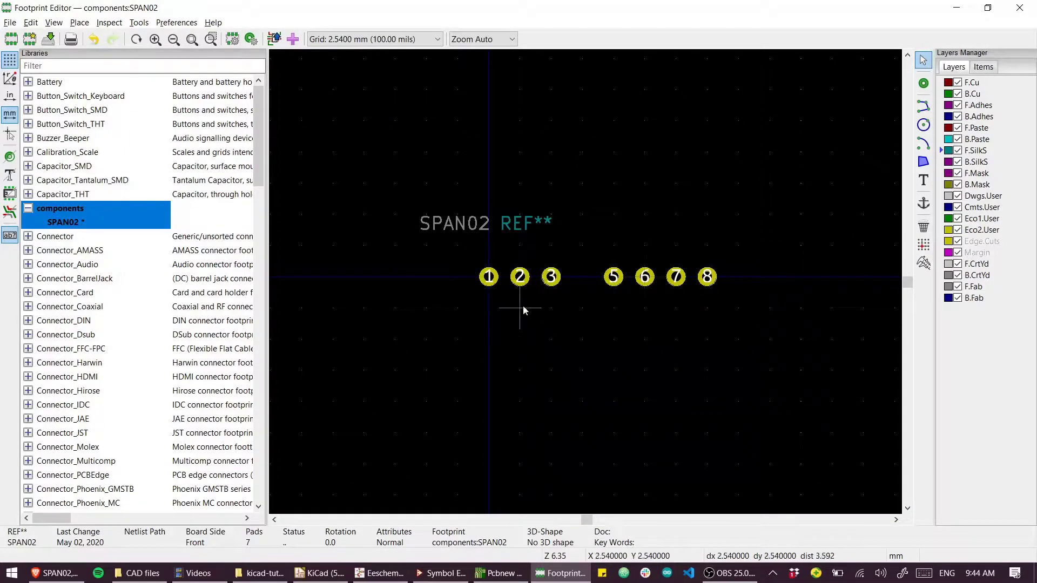
Switch over to the SPAN02 datasheet in the browser.
scroll(588, 287, "up", 1)
scroll(585, 281, "down", 1)
scroll(585, 281, "up", 1)
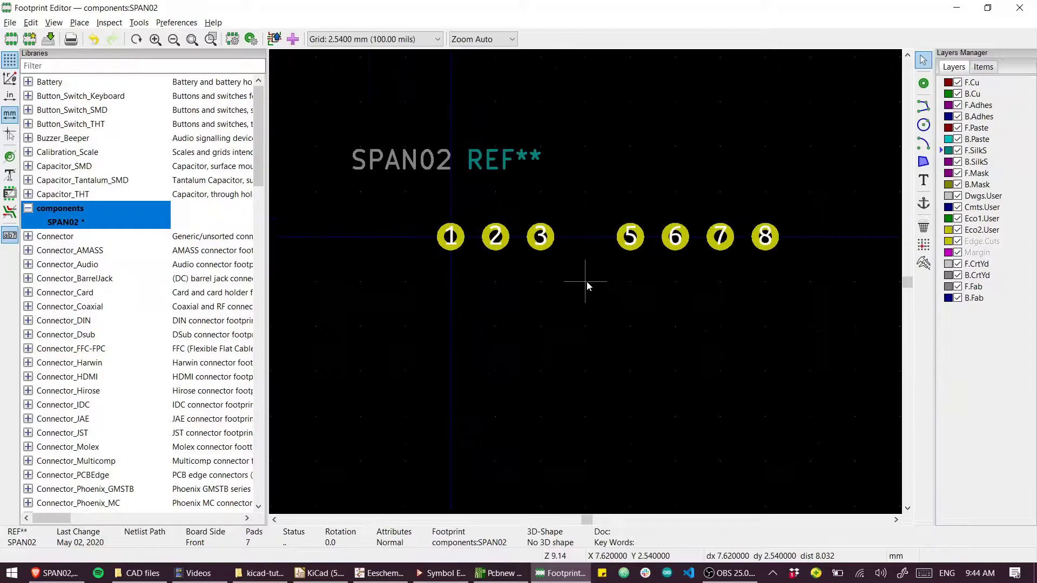
key("alt+Tab")
key("alt+Tab")
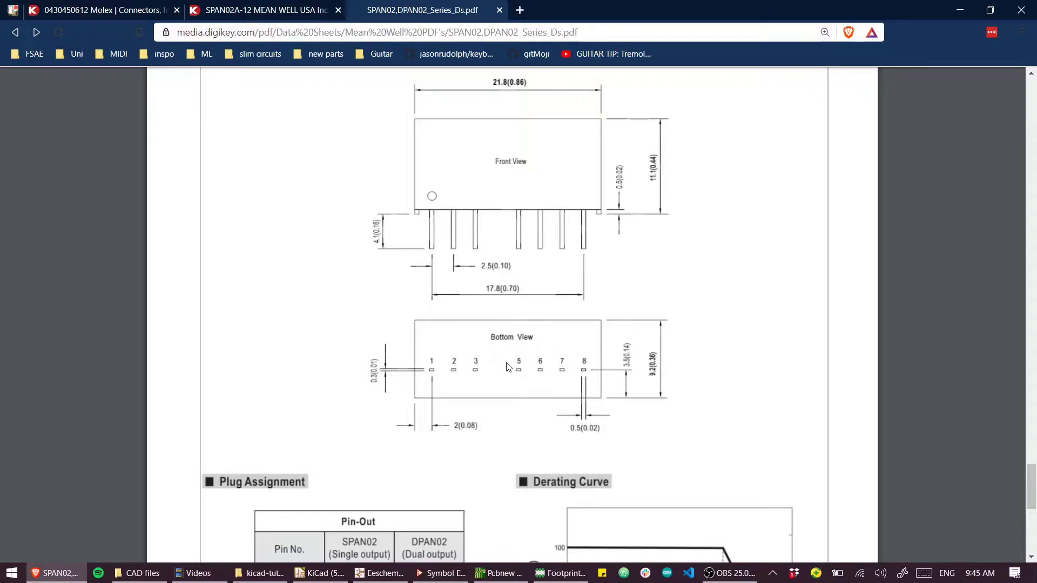
Zoom into the datasheet's Bottom View pin spacing, then return to the SPAN02 footprint in KiCad.
scroll(507, 368, "up", 5, "ctrl")
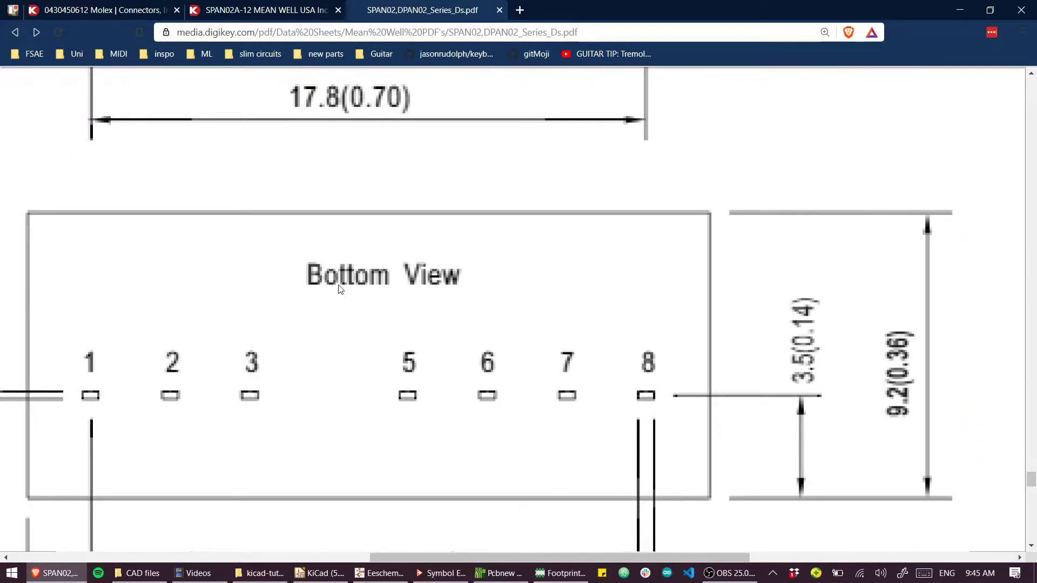
scroll(340, 289, "down", 3, "ctrl")
scroll(382, 324, "down", 1, "ctrl")
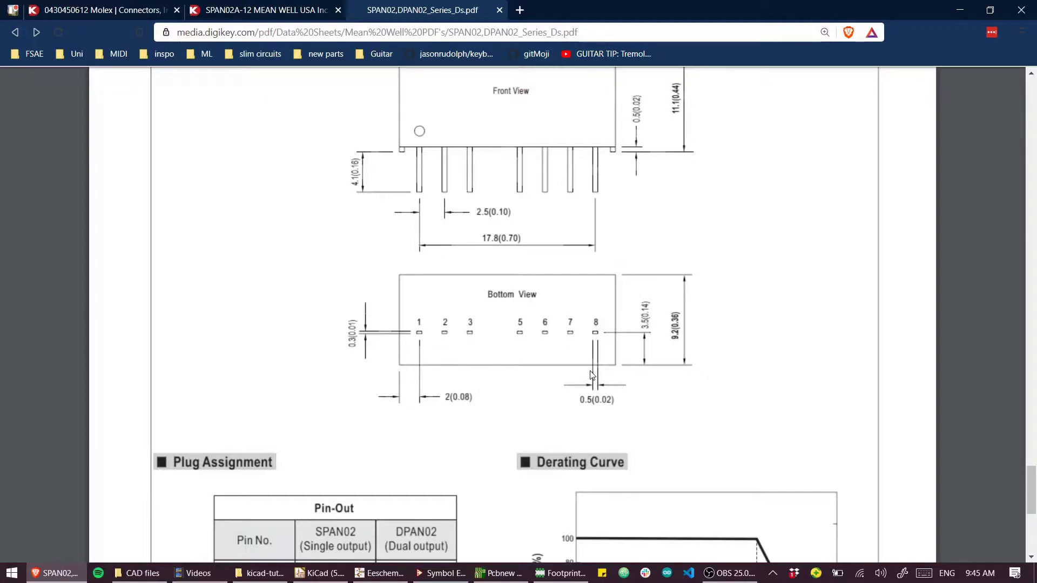
left_click(561, 573)
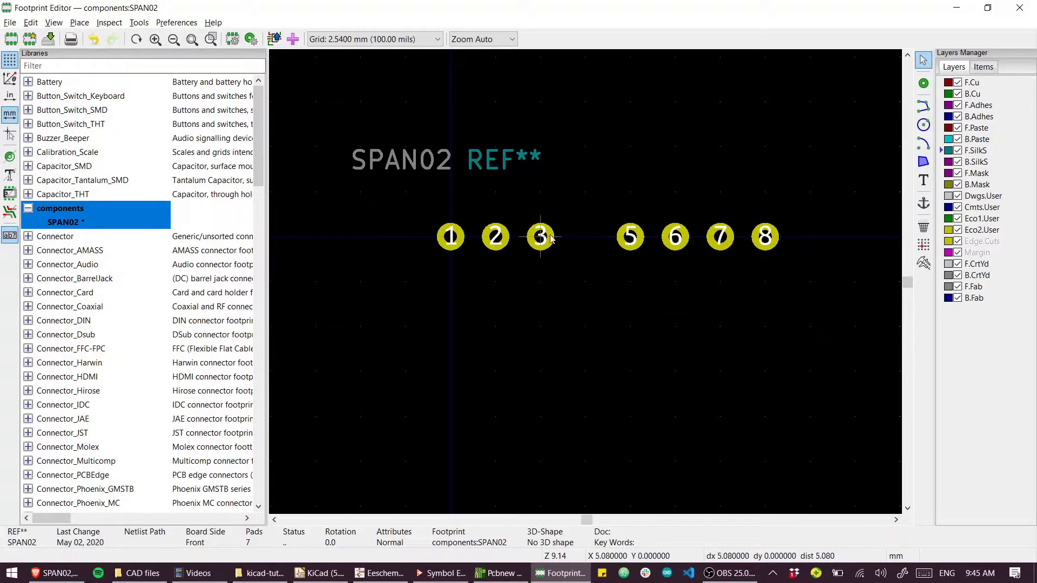
Recheck the datasheet, then switch the Footprint Editor grid to 0.1 mm.
key("alt+Tab")
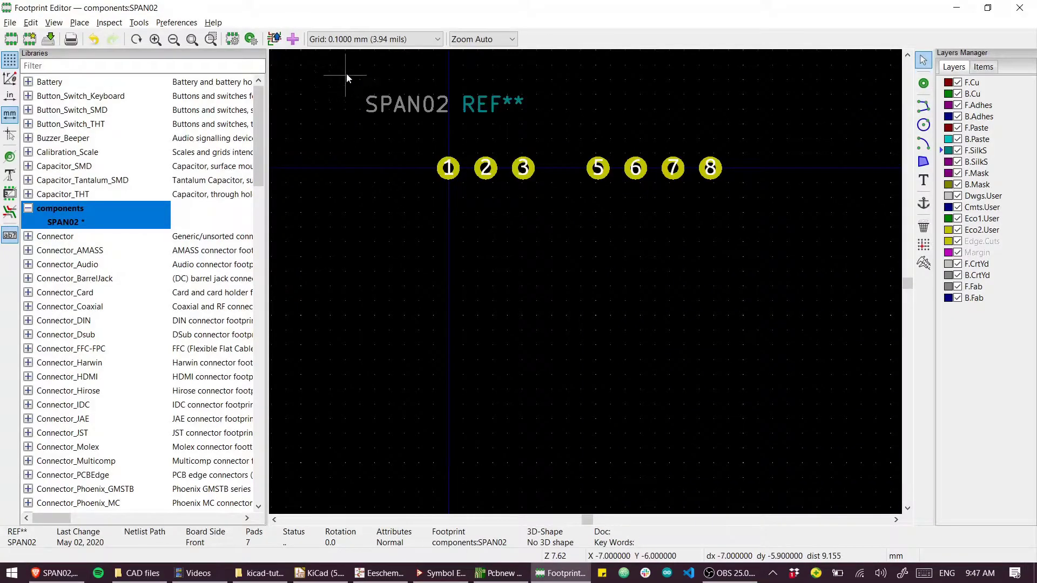
left_click(351, 38)
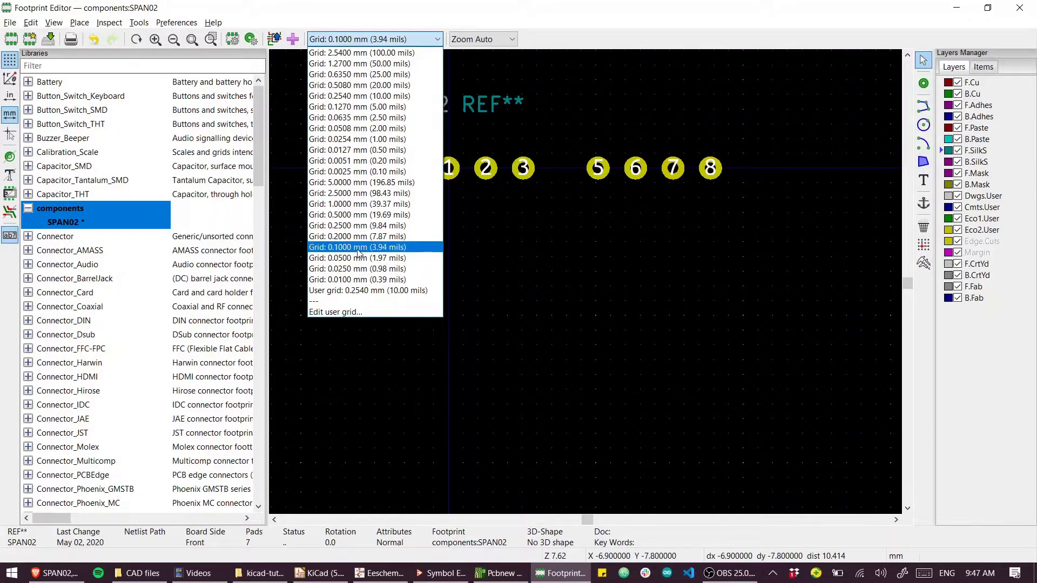
left_click(354, 247)
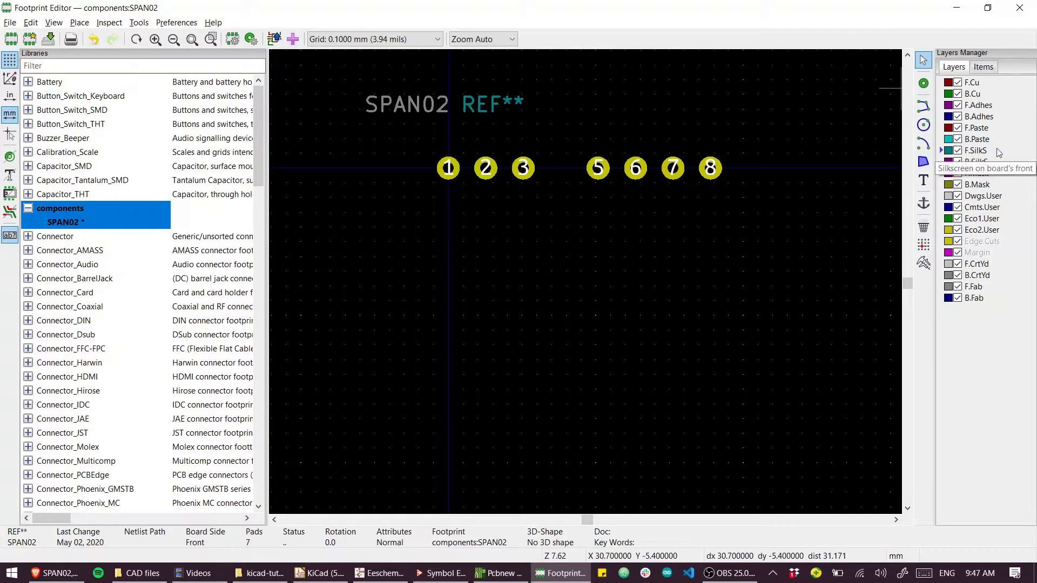
Draw the first 21.8 mm silkscreen outline edge starting at pad 1.
left_click(925, 108)
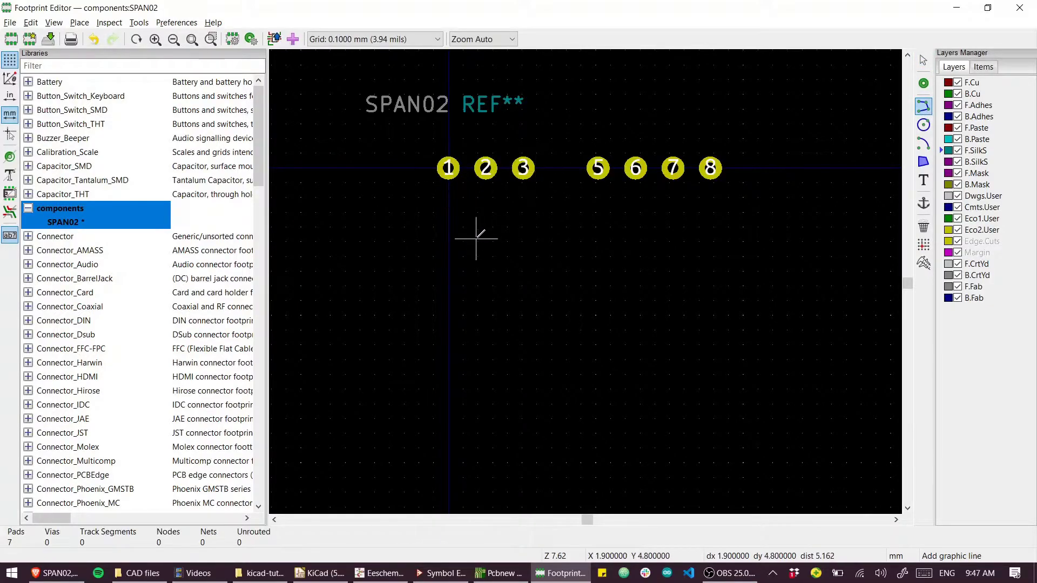
scroll(440, 193, "up", 2, "shift")
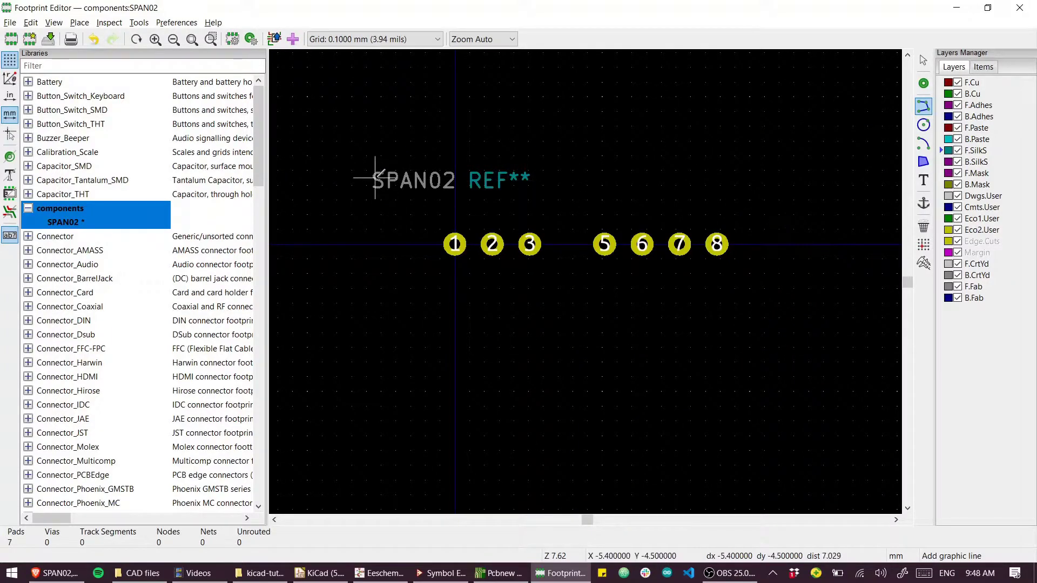
key("alt+Tab")
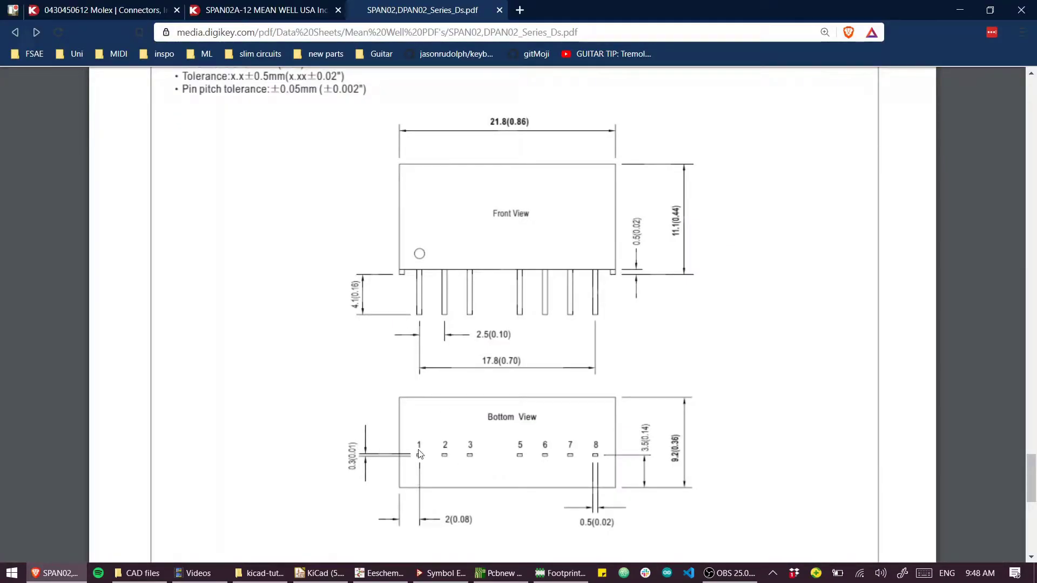
key("alt+Tab")
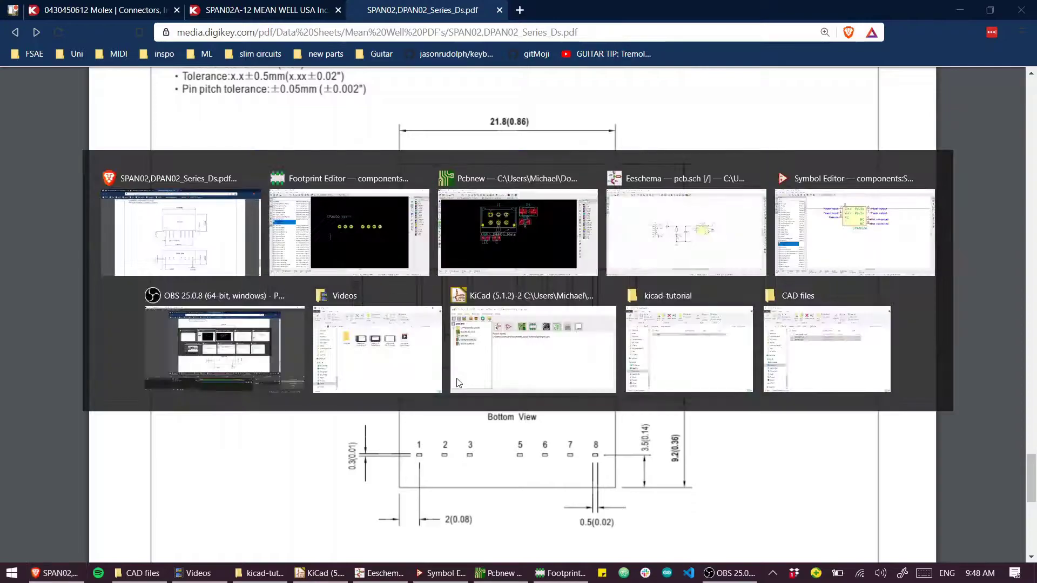
scroll(454, 249, "up", 5)
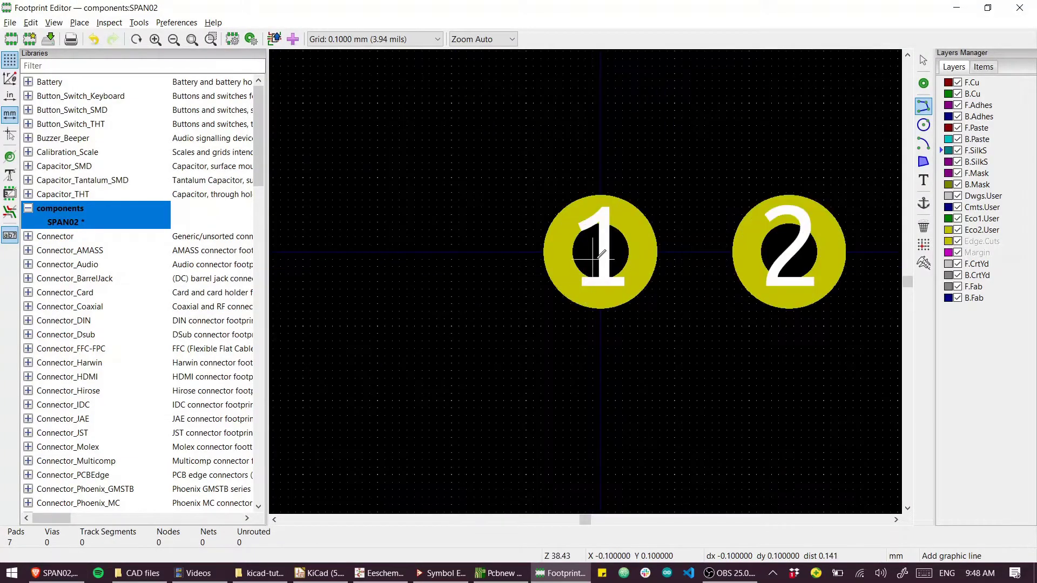
left_click(597, 256)
scroll(610, 265, "down", 5)
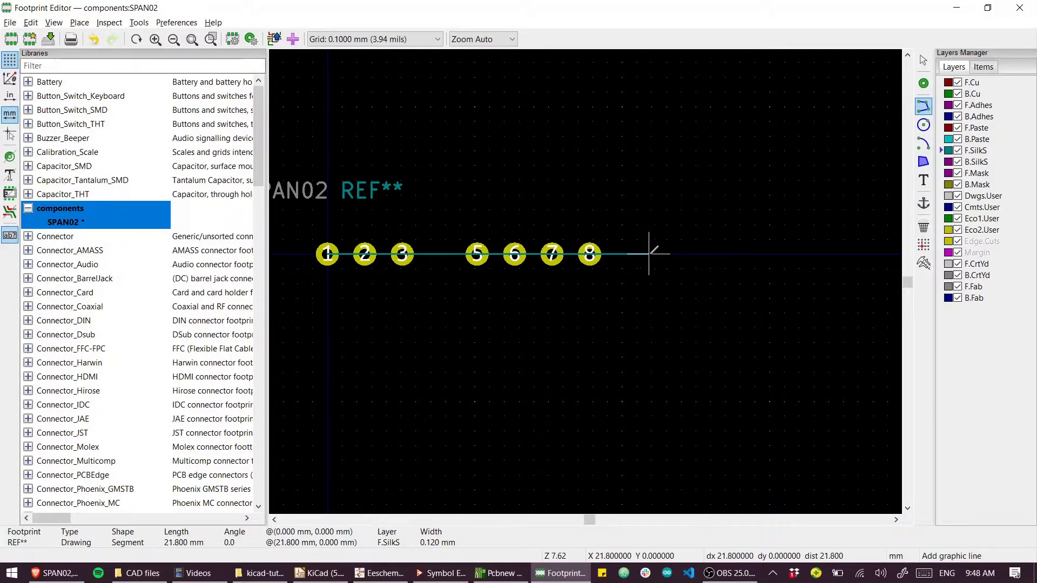
scroll(655, 250, "up", 6)
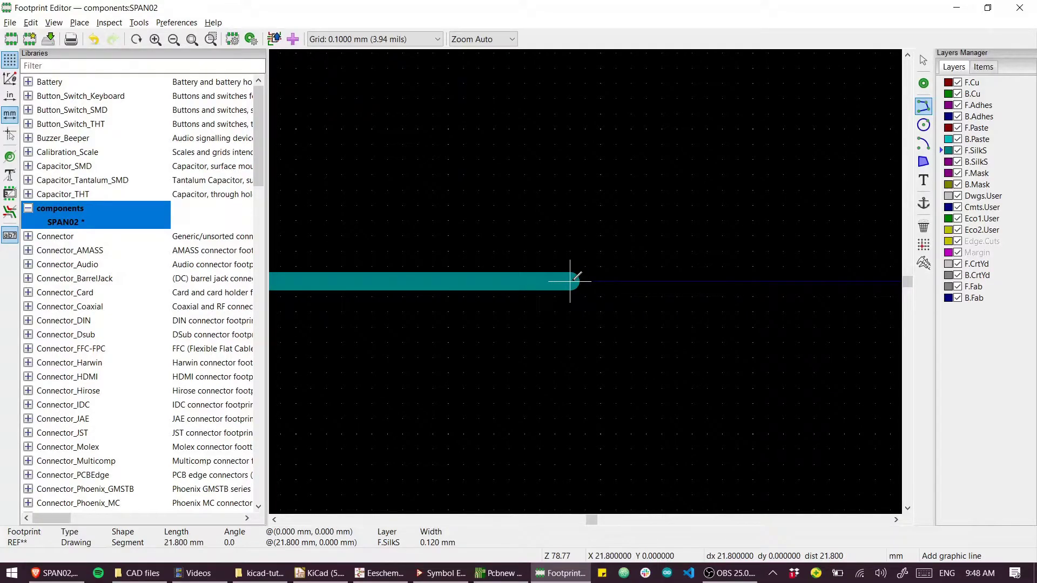
left_click(573, 280)
Check the body height on the datasheet and draw the 9.2 mm side of the outline.
key("alt+Tab")
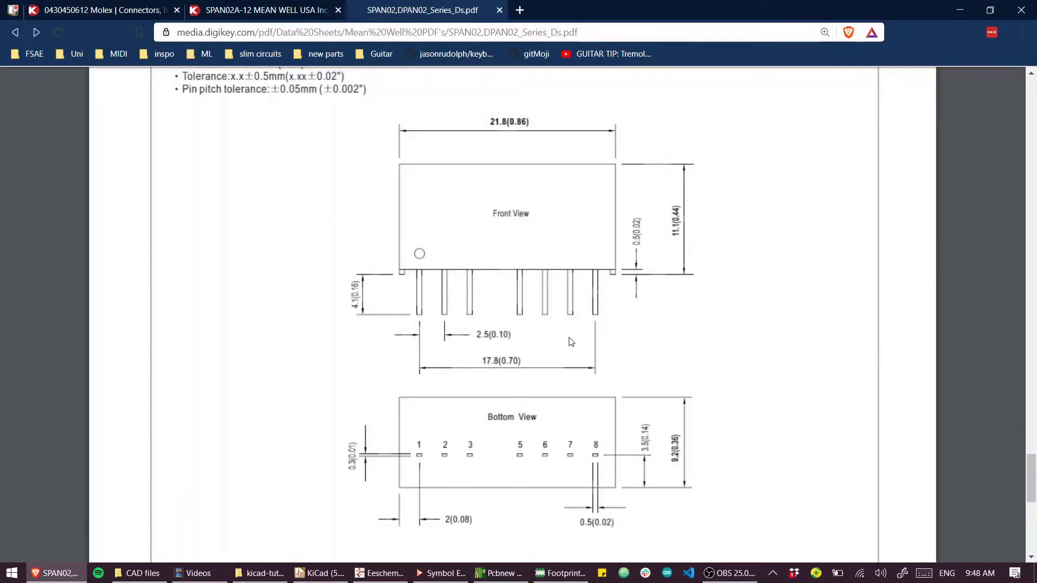
key("alt+Tab")
scroll(585, 287, "down", 3)
scroll(585, 281, "up", 2)
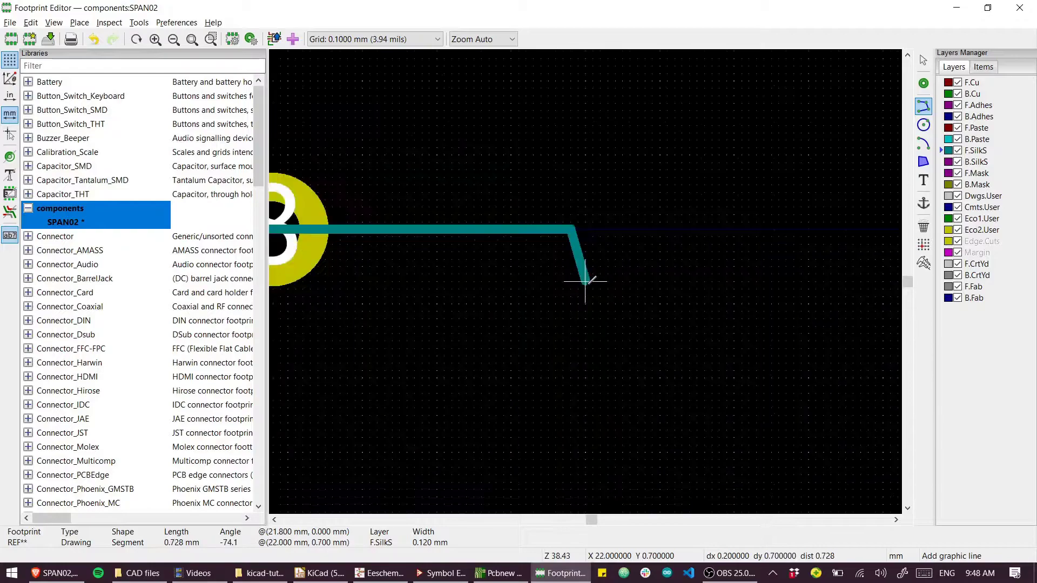
scroll(585, 281, "up", 3)
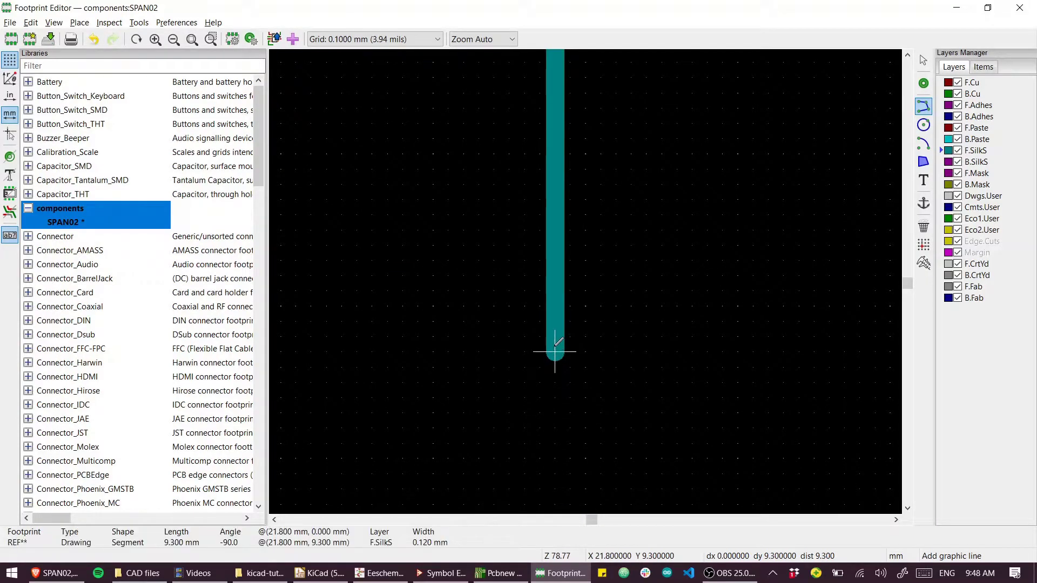
key("alt+Tab")
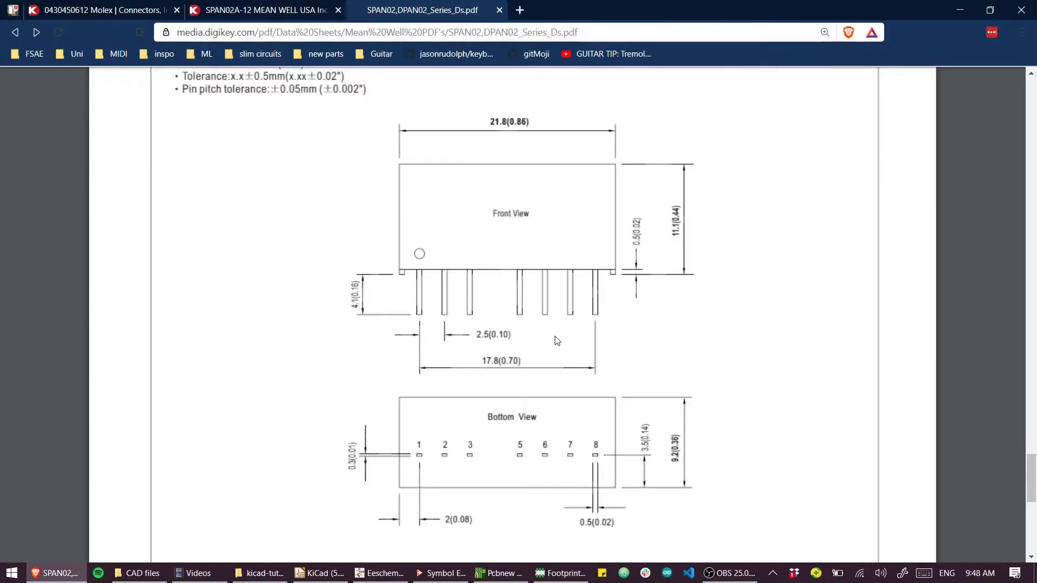
key("alt+Tab")
left_click(555, 336)
scroll(556, 331, "down", 5)
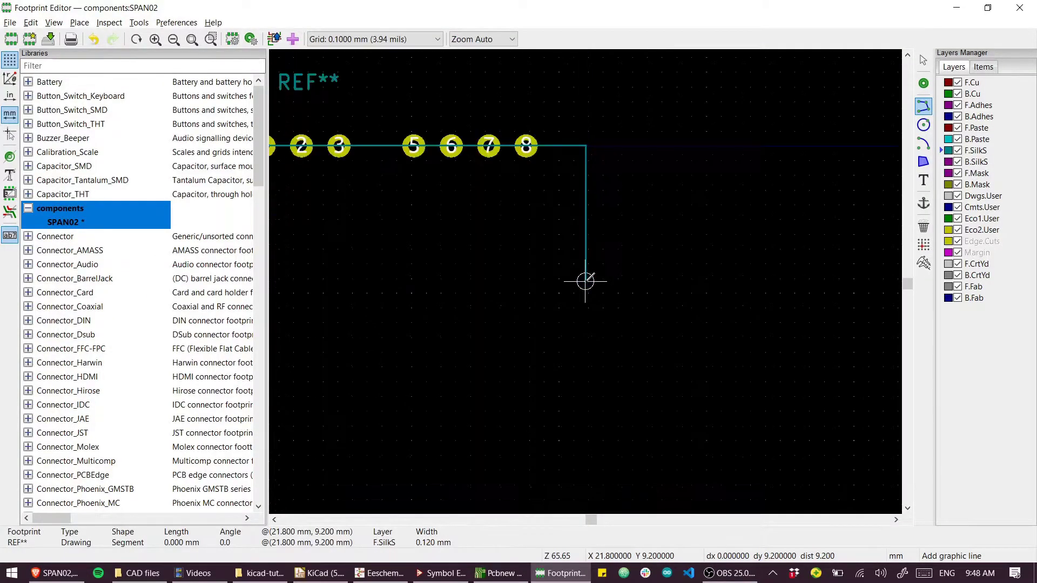
scroll(487, 277, "up", 2)
scroll(588, 281, "up", 10)
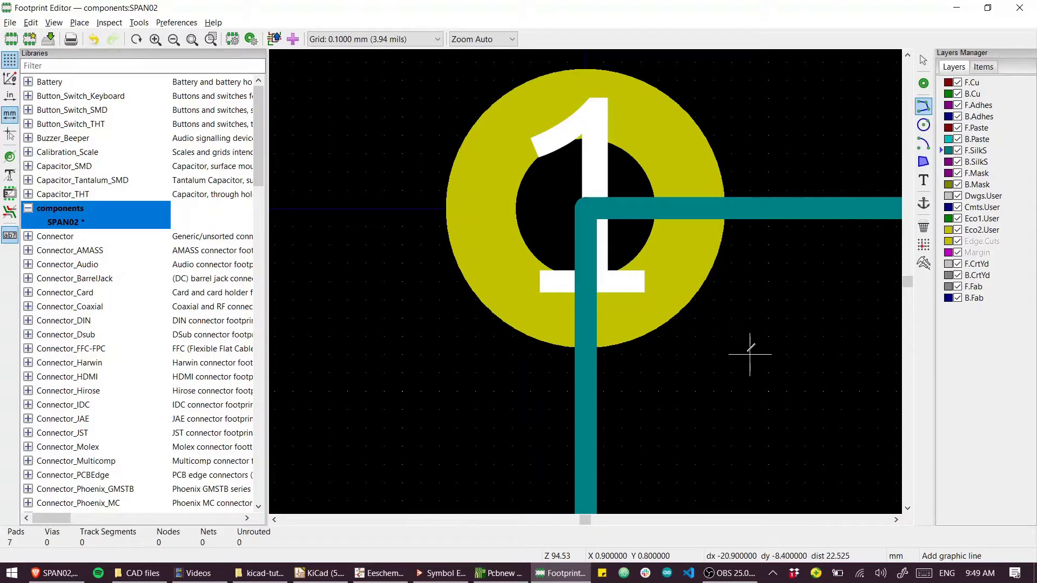
scroll(750, 354, "down", 8)
key("Escape")
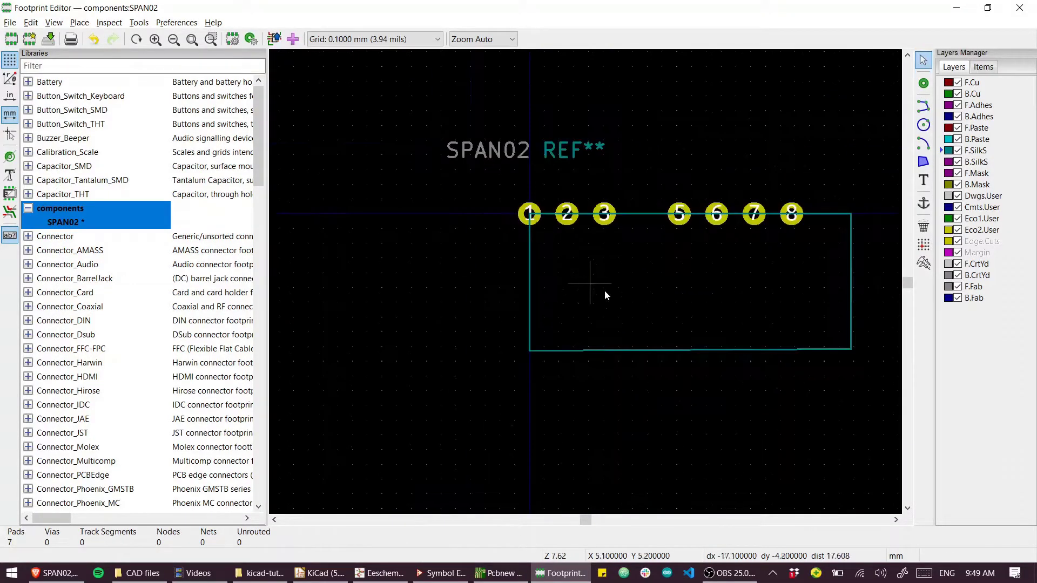
middle_click_drag(605, 291, 546, 271)
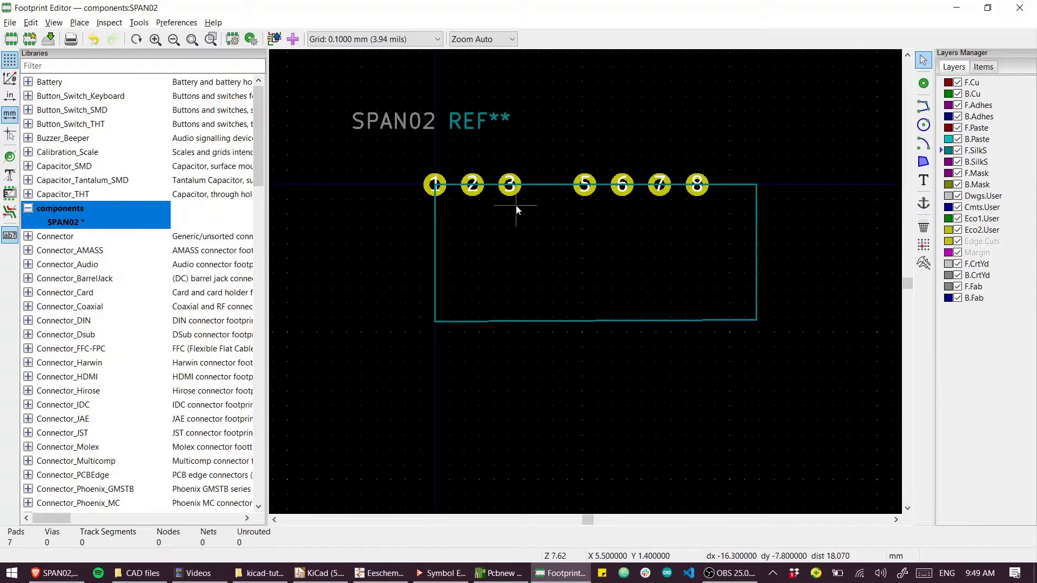
key("alt+Tab")
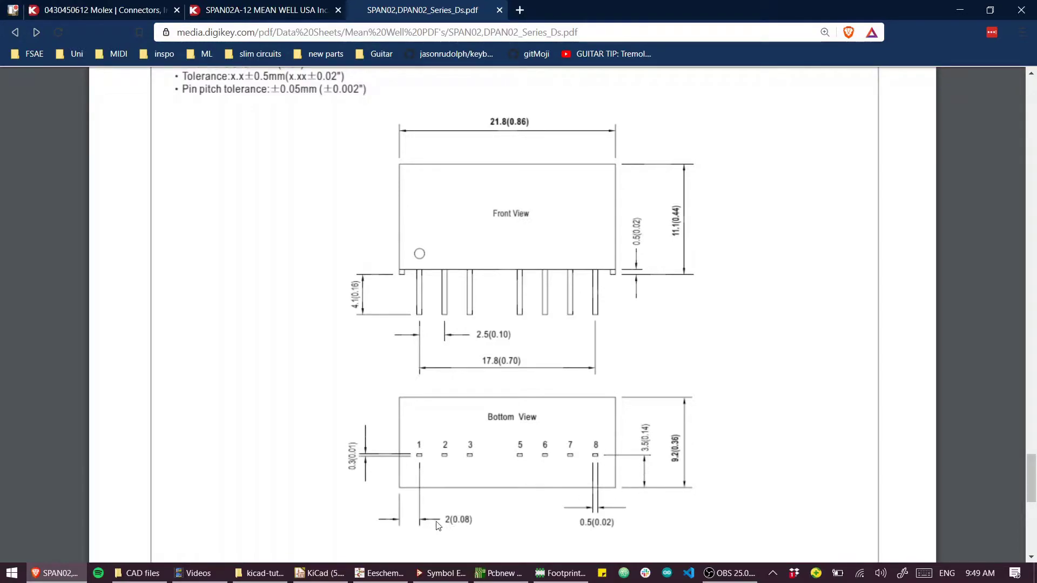
key("alt+Tab")
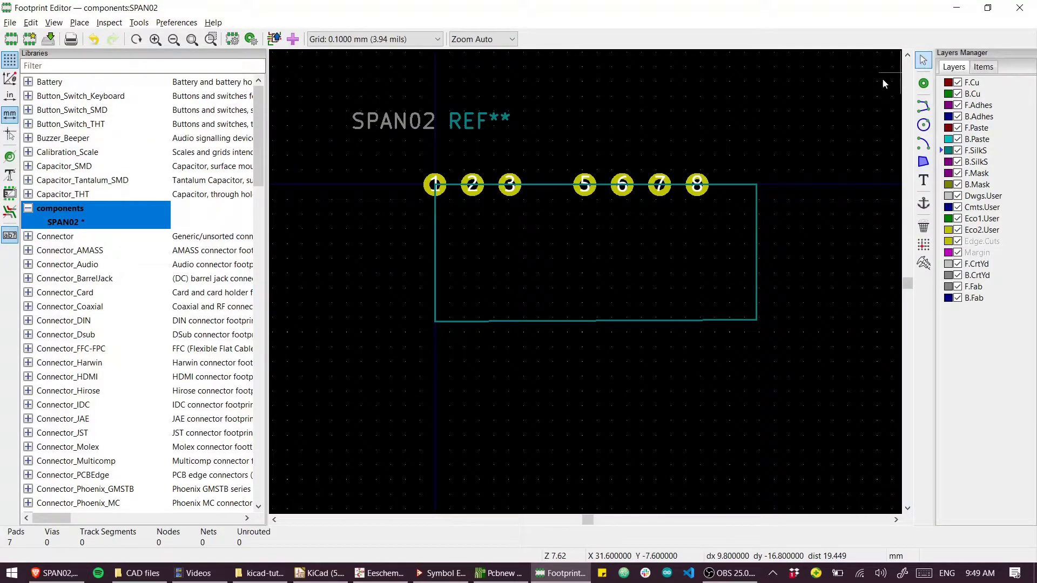
Move the outline's bottom edge so its end snaps onto the left edge.
left_click(553, 201)
left_click(549, 185)
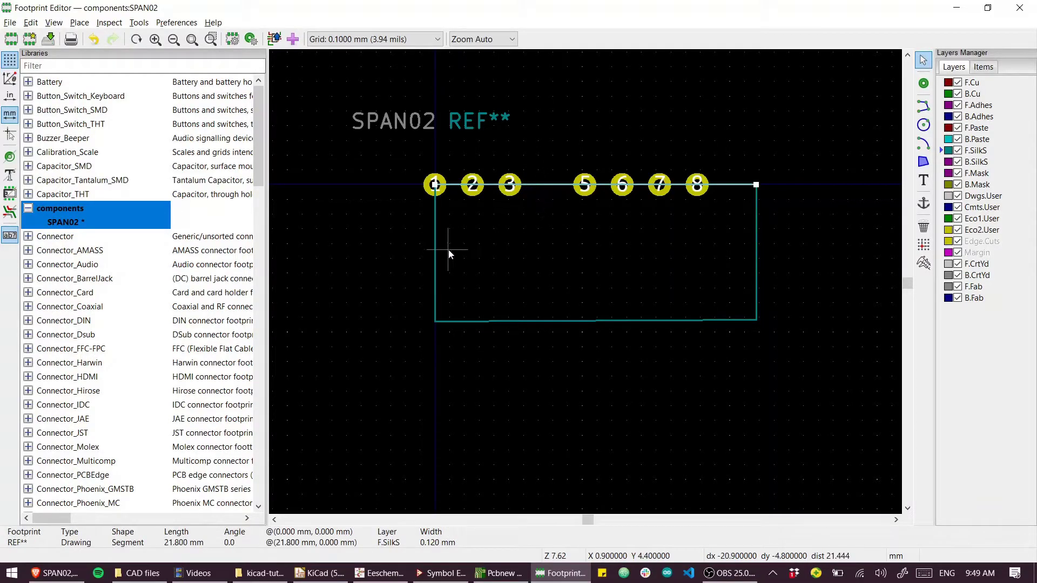
left_click(457, 275)
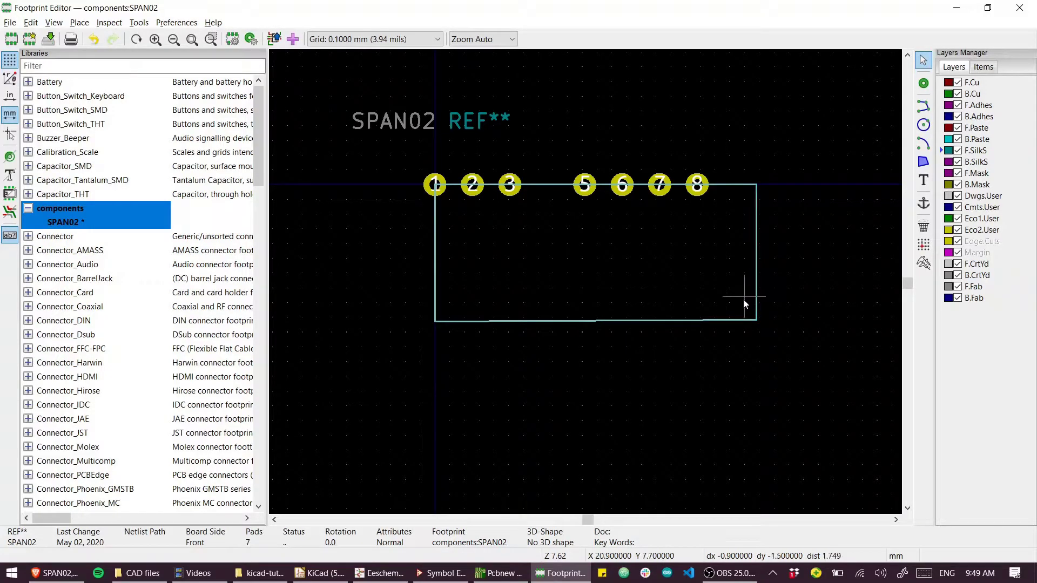
scroll(743, 299, "up", 6)
scroll(587, 282, "down", 6)
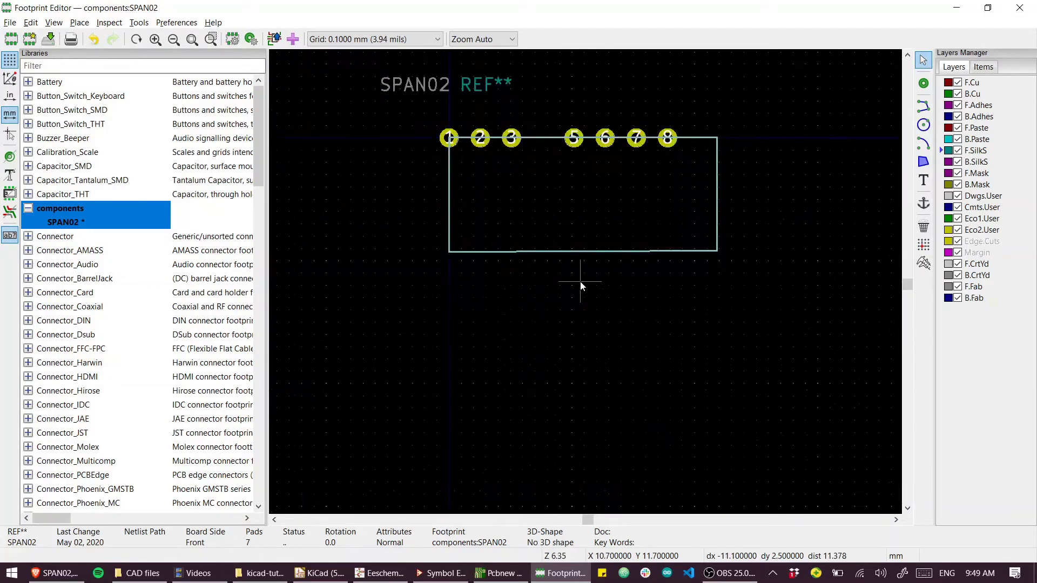
left_click(634, 257)
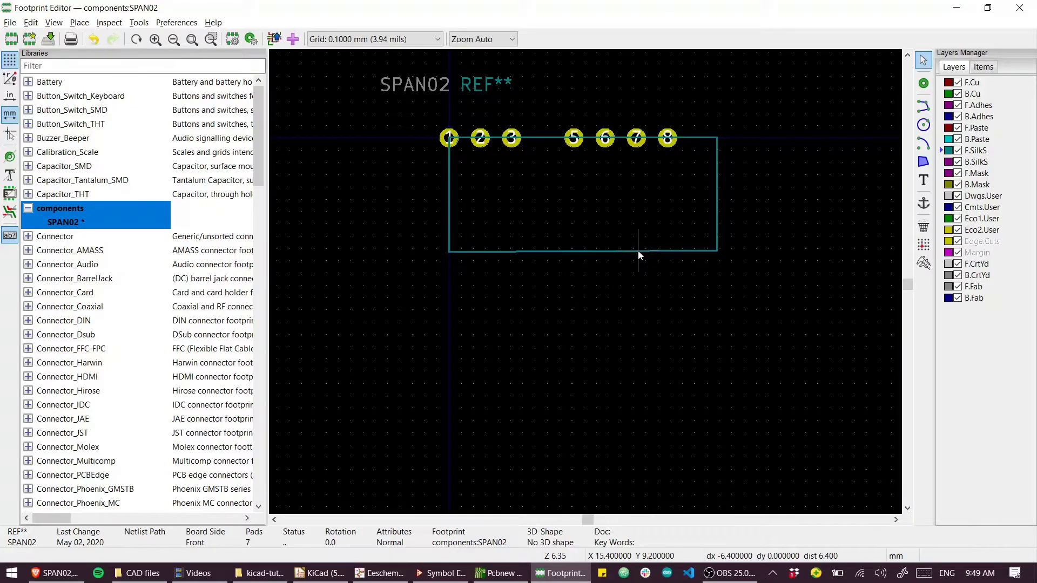
left_click(639, 256)
key("m")
scroll(691, 338, "up", 6)
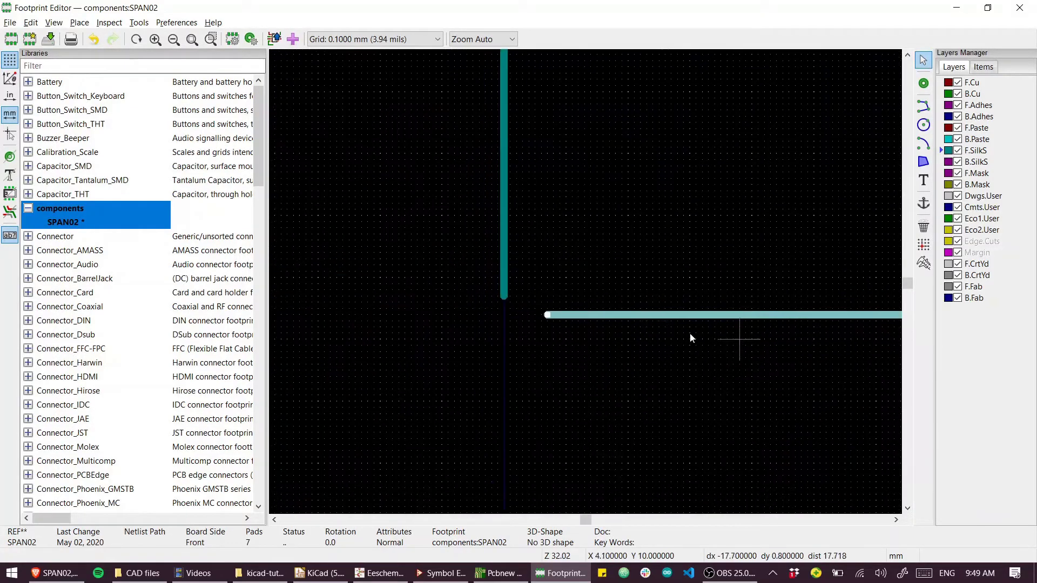
left_click(504, 298)
scroll(672, 236, "up", 3)
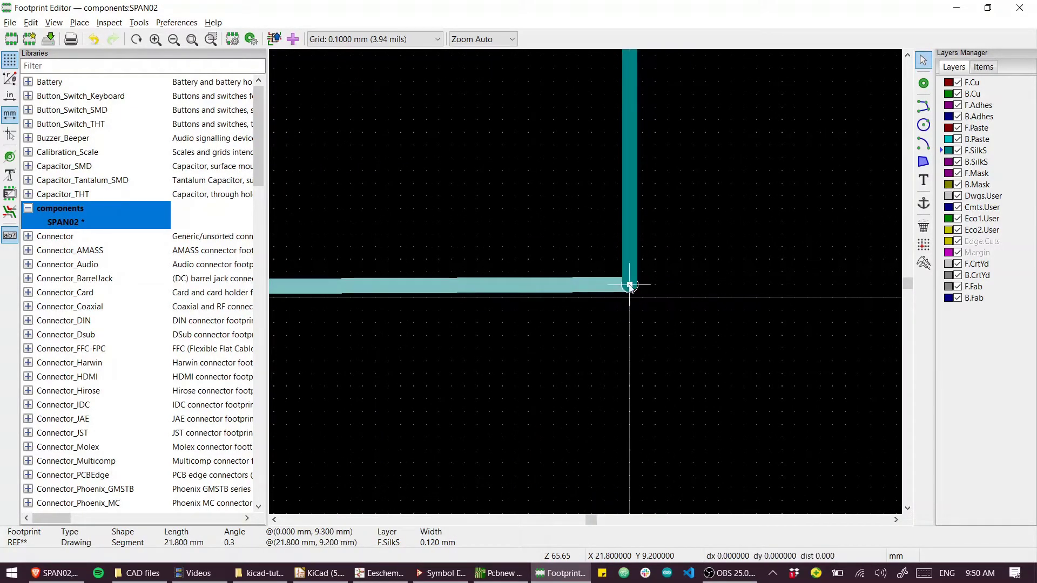
scroll(630, 294, "down", 5)
scroll(649, 282, "up", 4)
scroll(489, 257, "up", 2)
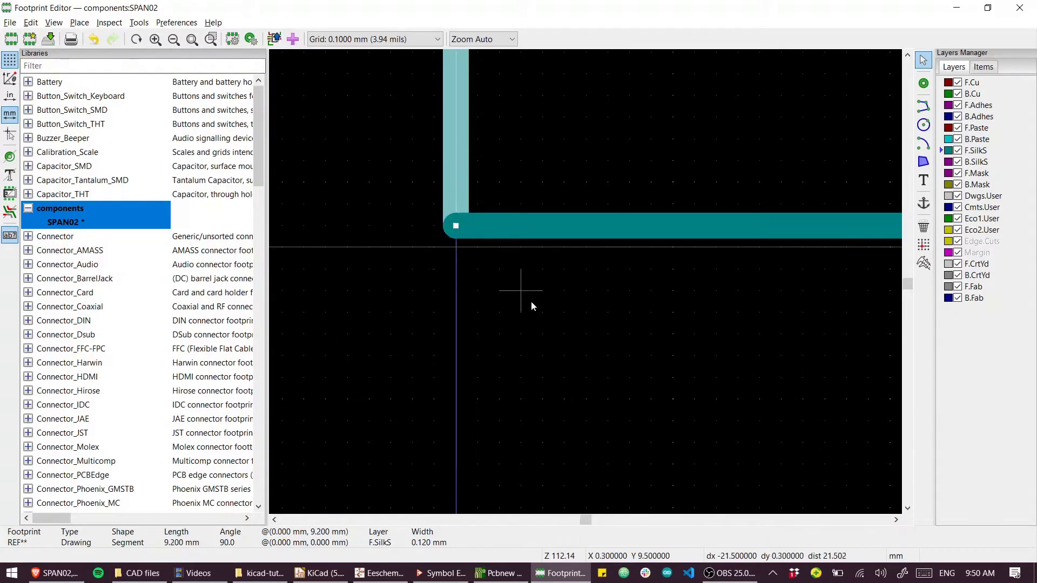
scroll(532, 306, "down", 8)
Select the top, right and bottom edges to confirm the corners meet.
left_click(530, 171)
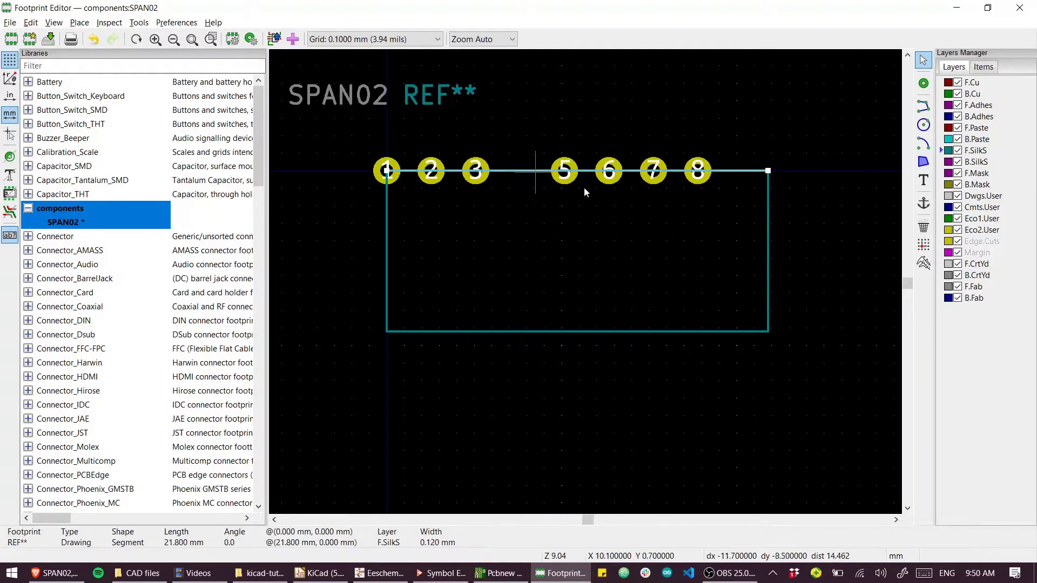
left_click(768, 236)
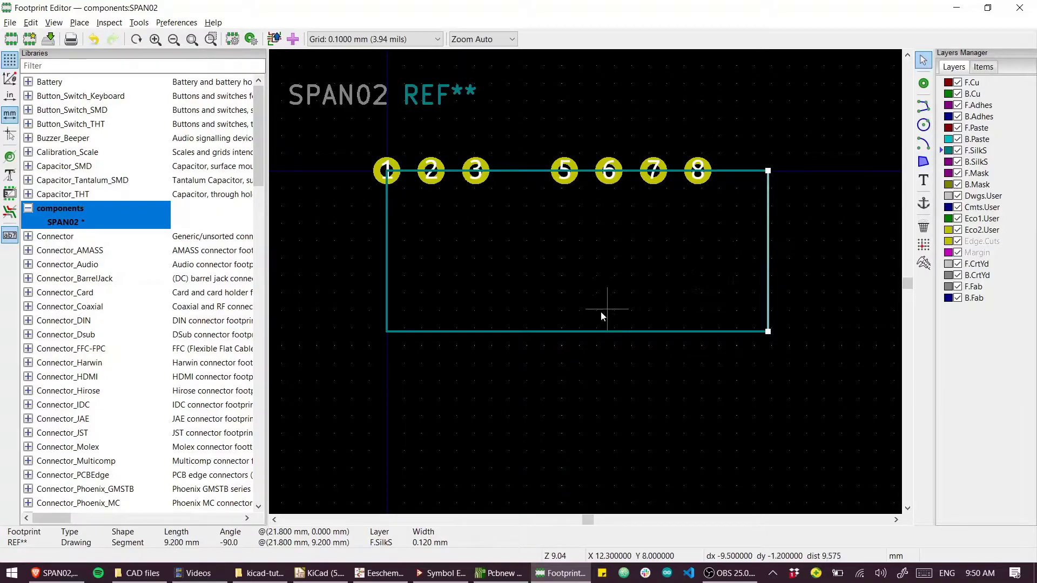
key("Escape")
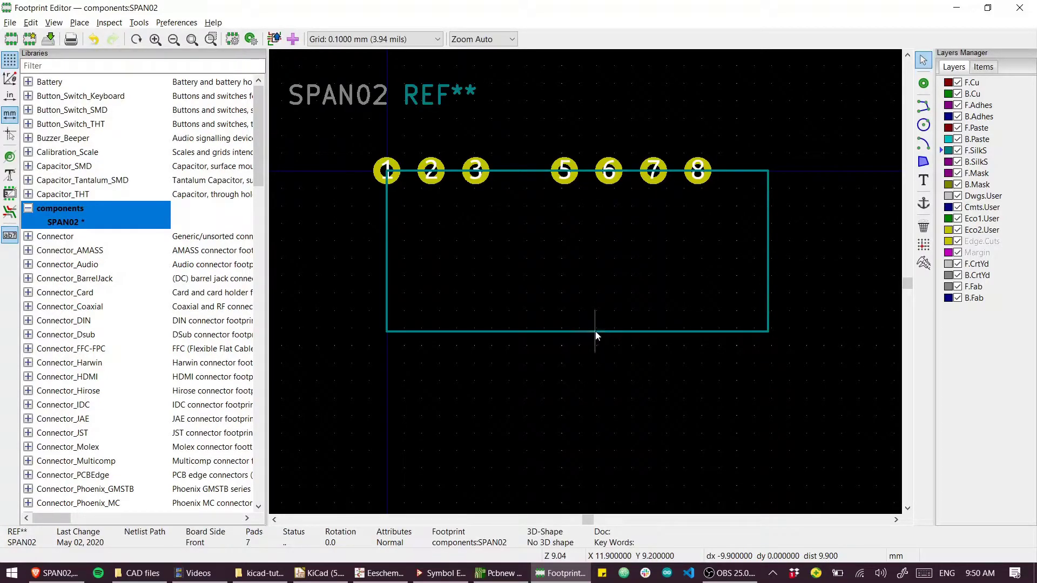
left_click(595, 332)
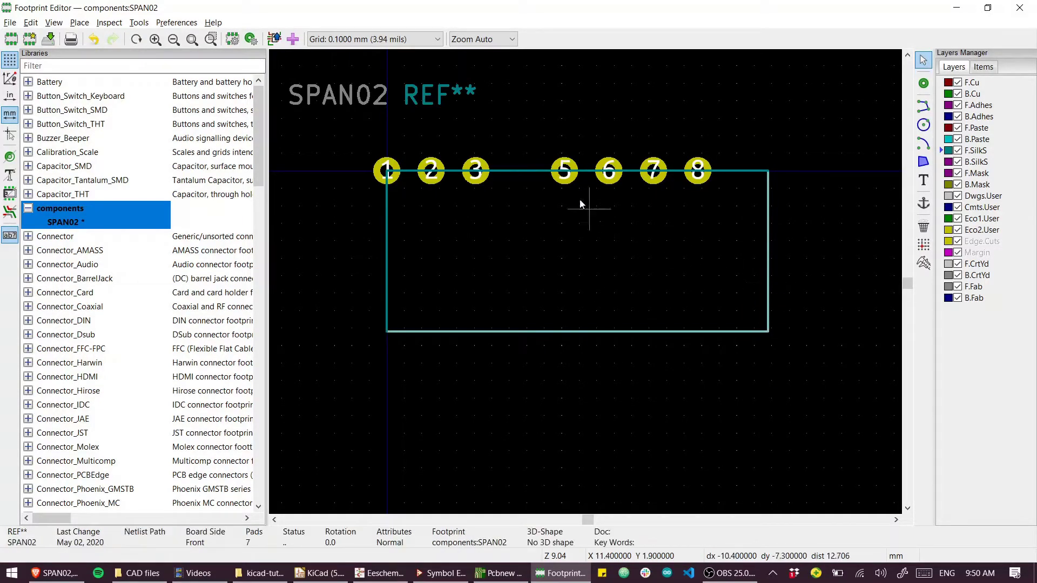
Select the outline and apply a first Move Exactly with the vertical offset cleared.
left_click(538, 172)
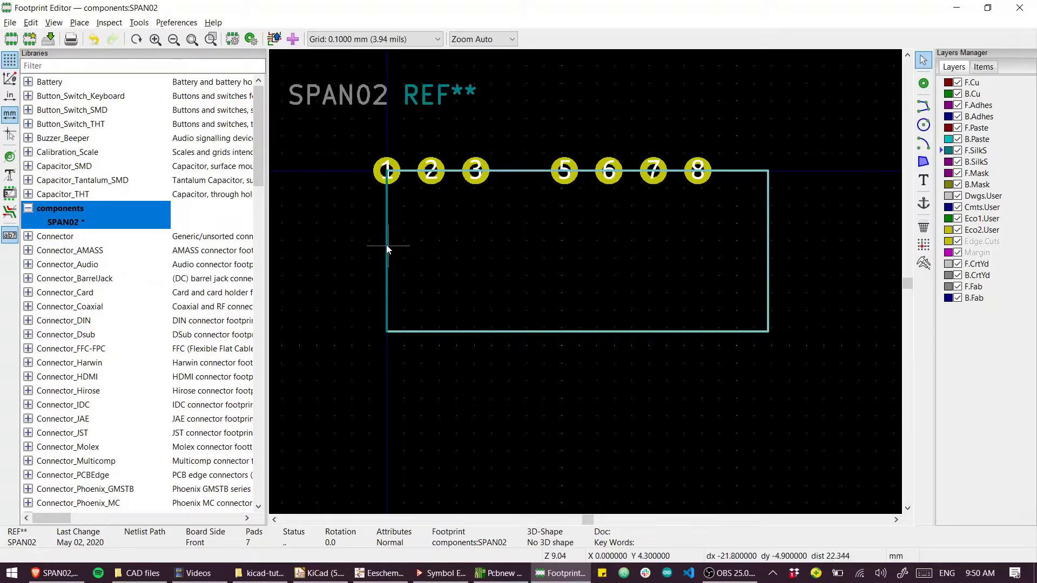
left_click(387, 245)
key("alt+Tab")
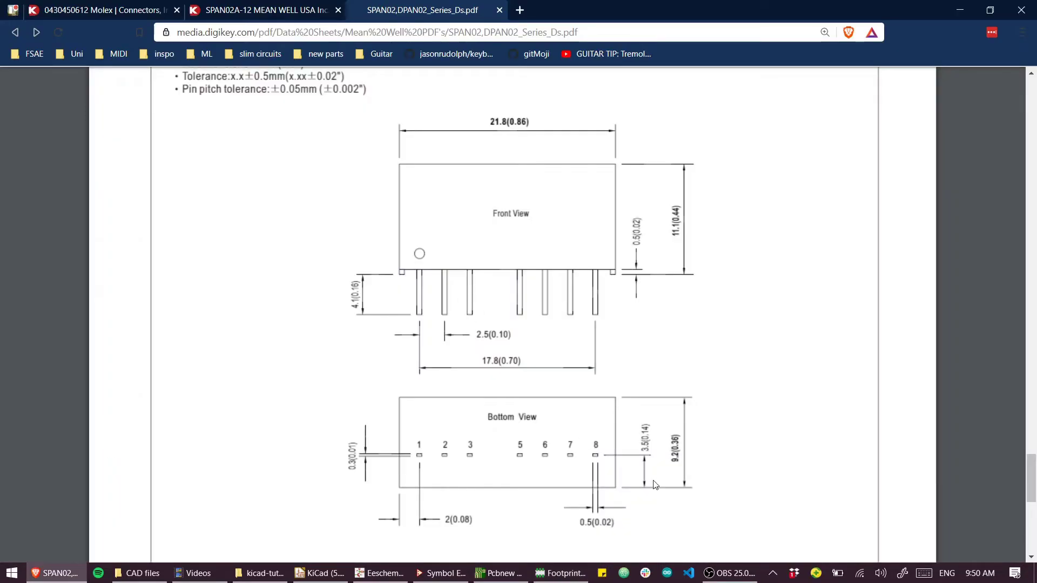
key("alt+Tab")
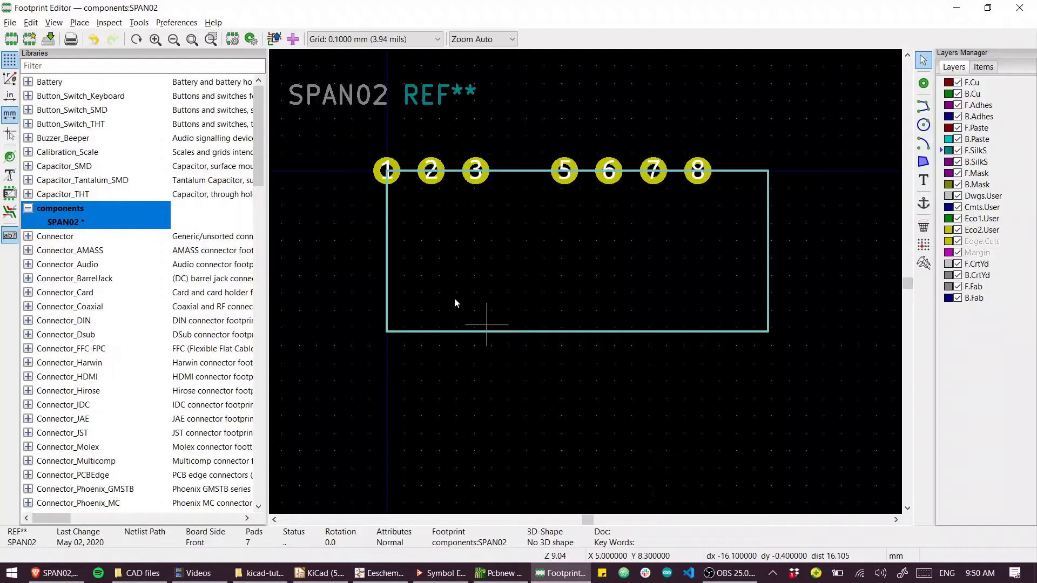
right_click(503, 276)
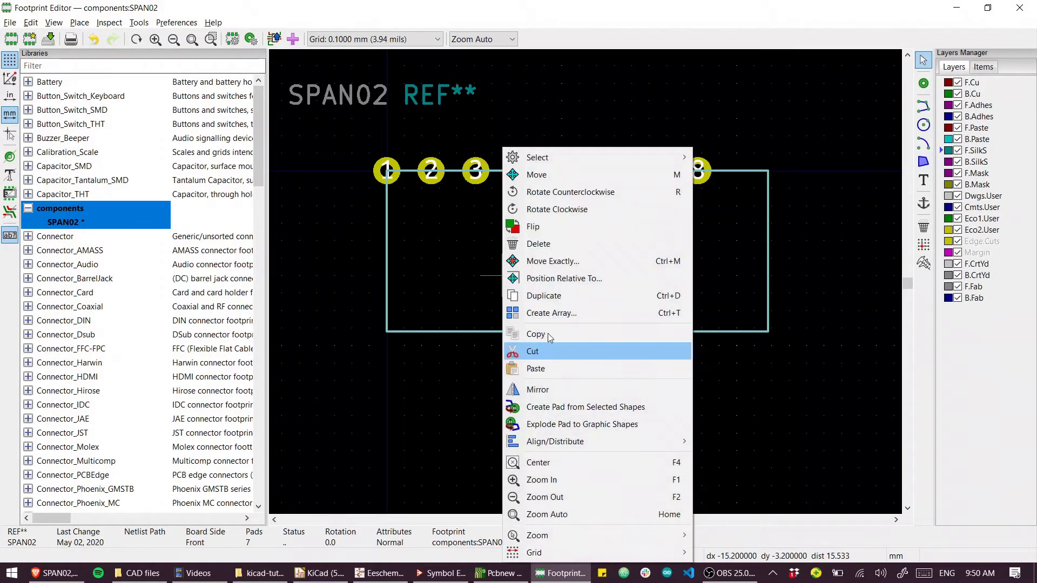
left_click(551, 260)
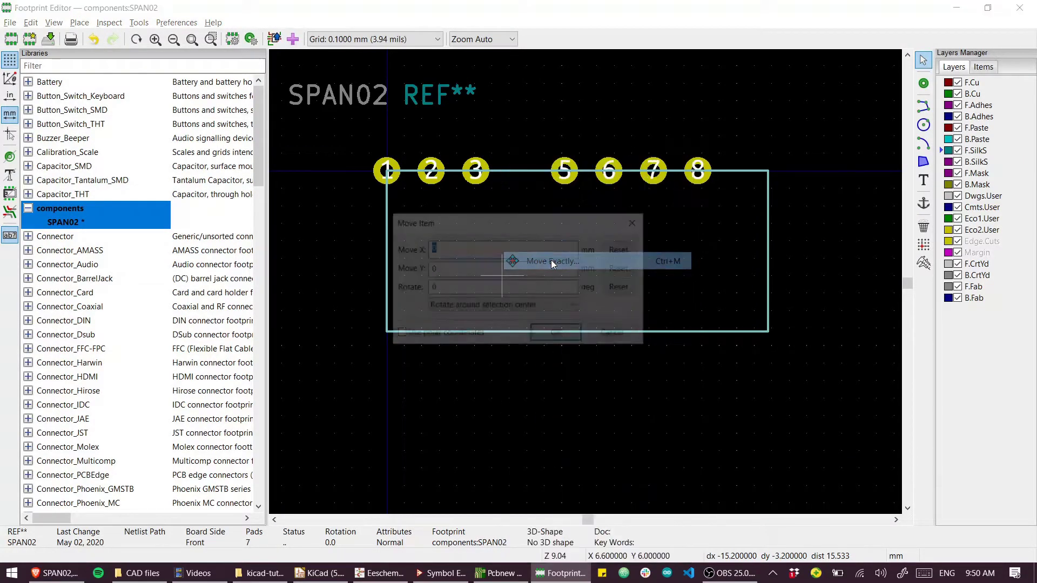
double_click(442, 269)
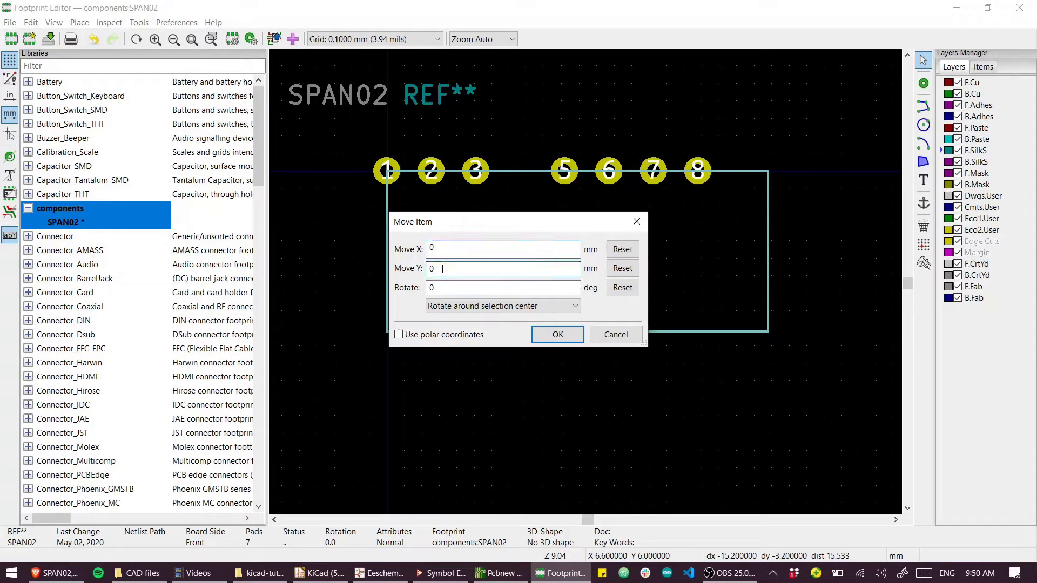
key("BackSpace")
key("Return")
key("alt+Tab")
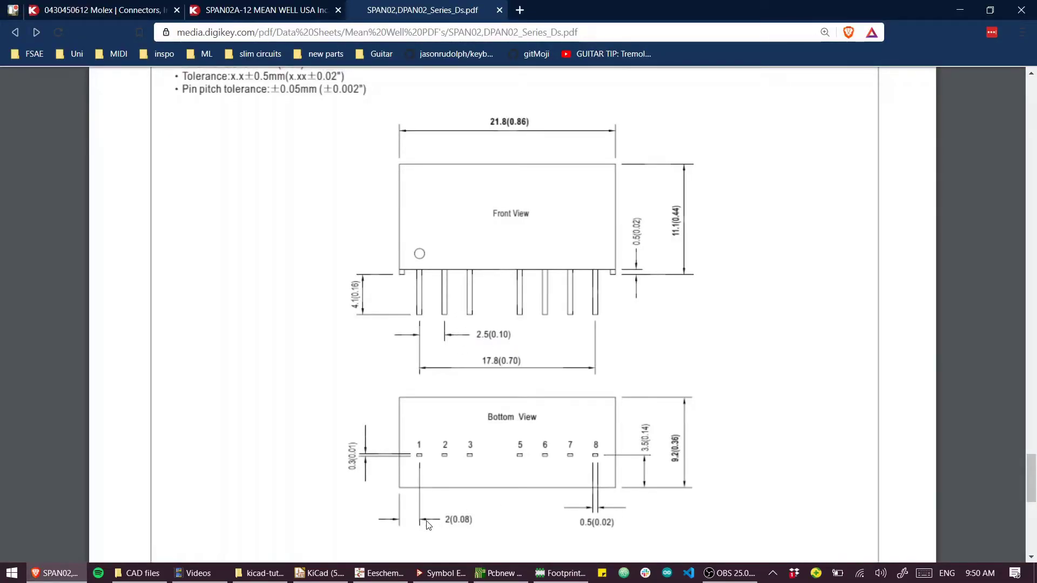
key("alt+Tab")
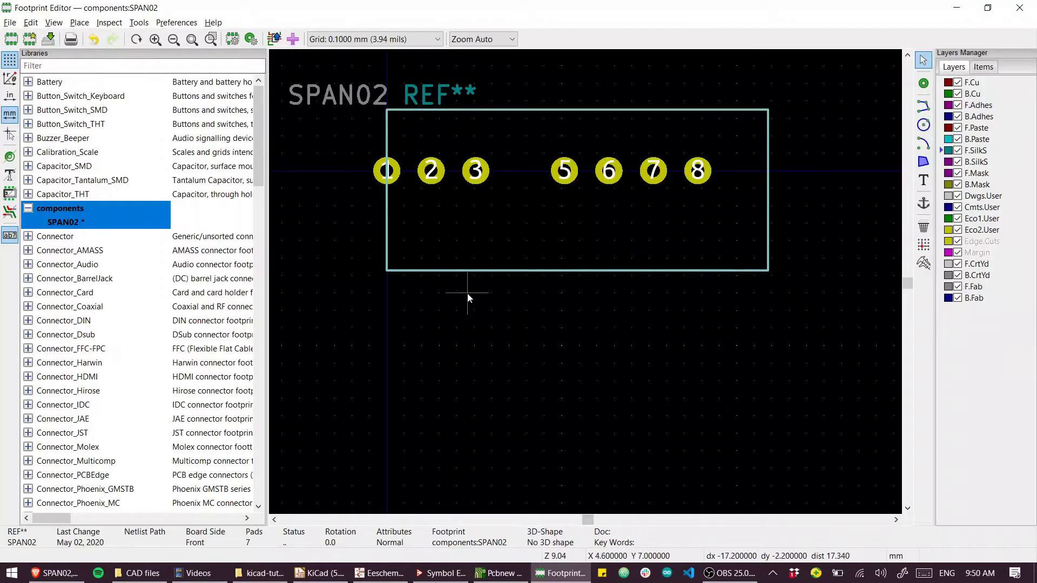
Move the outline exactly -2 mm in X with no vertical shift.
key("ctrl+shift+m")
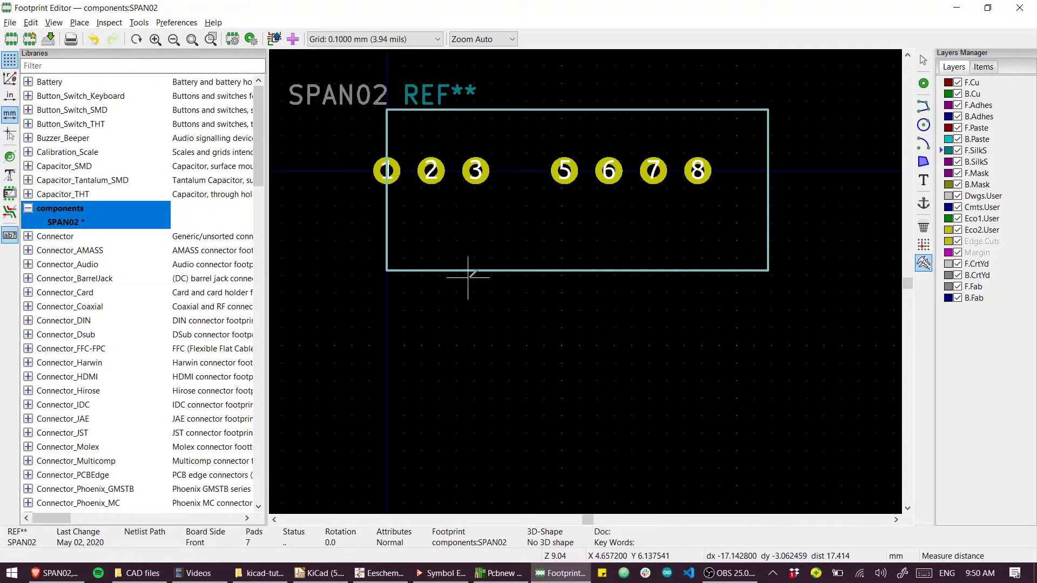
key("Escape")
right_click(466, 271)
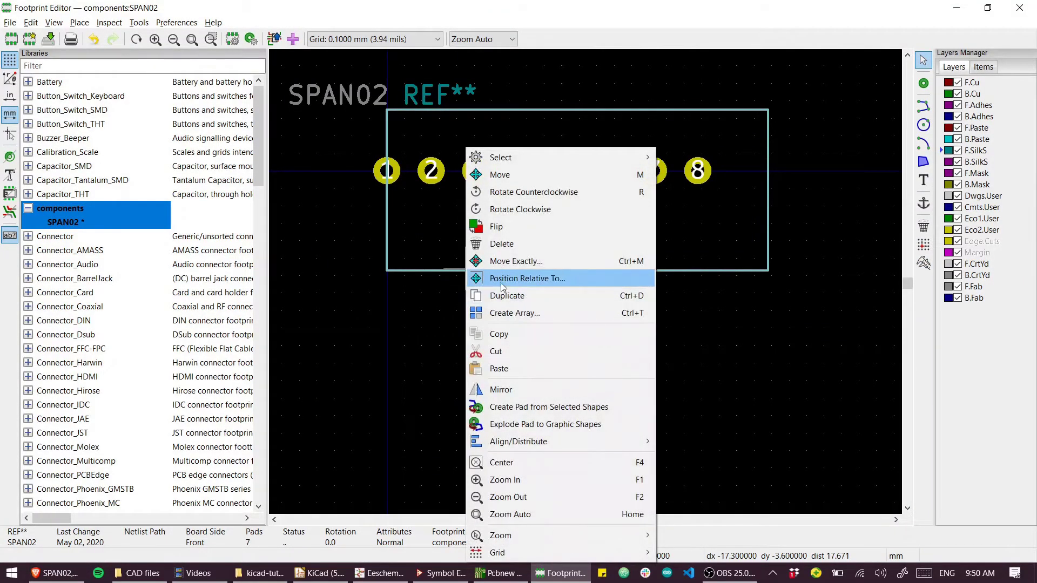
left_click(507, 261)
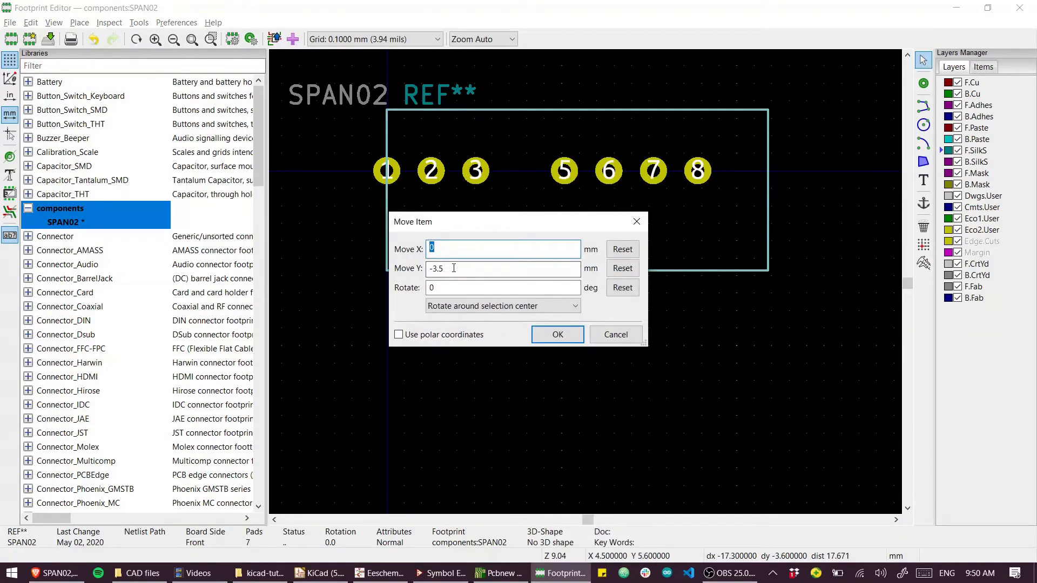
type("-2")
key("Tab")
key("BackSpace")
key("Return")
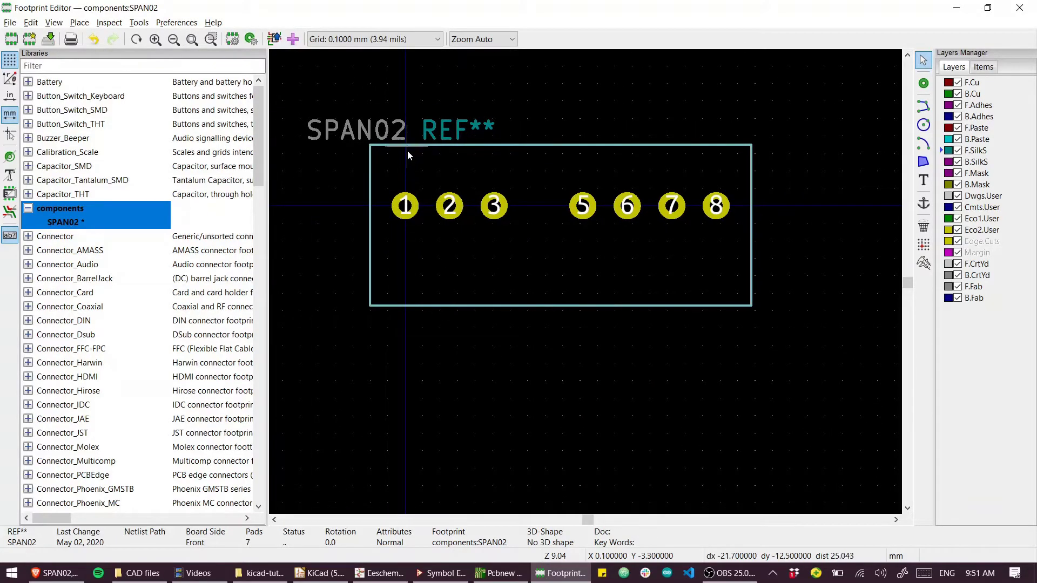
Check the datasheet and place the reference text above the outline.
key("alt+Tab")
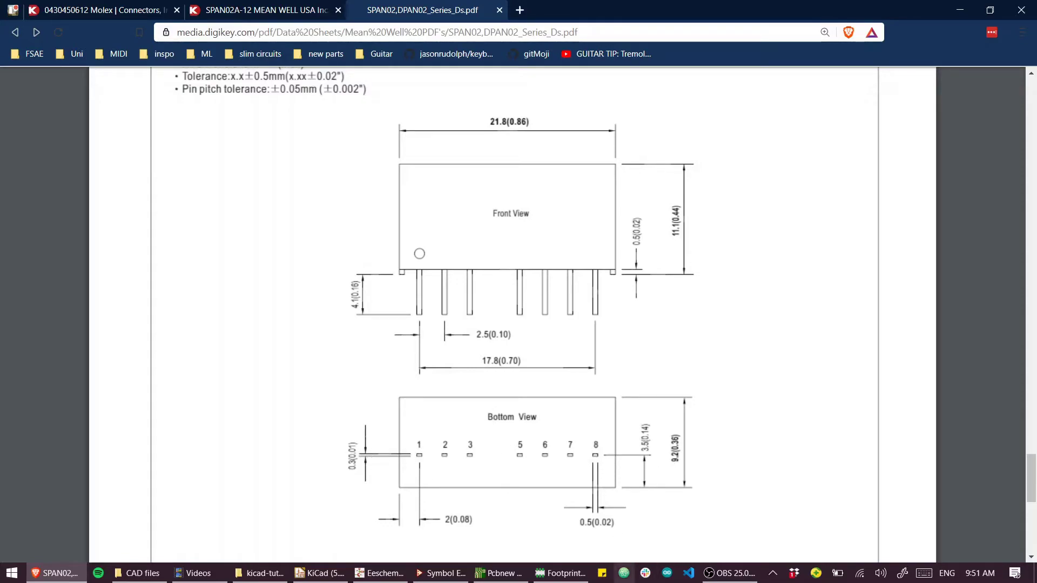
key("alt+Tab")
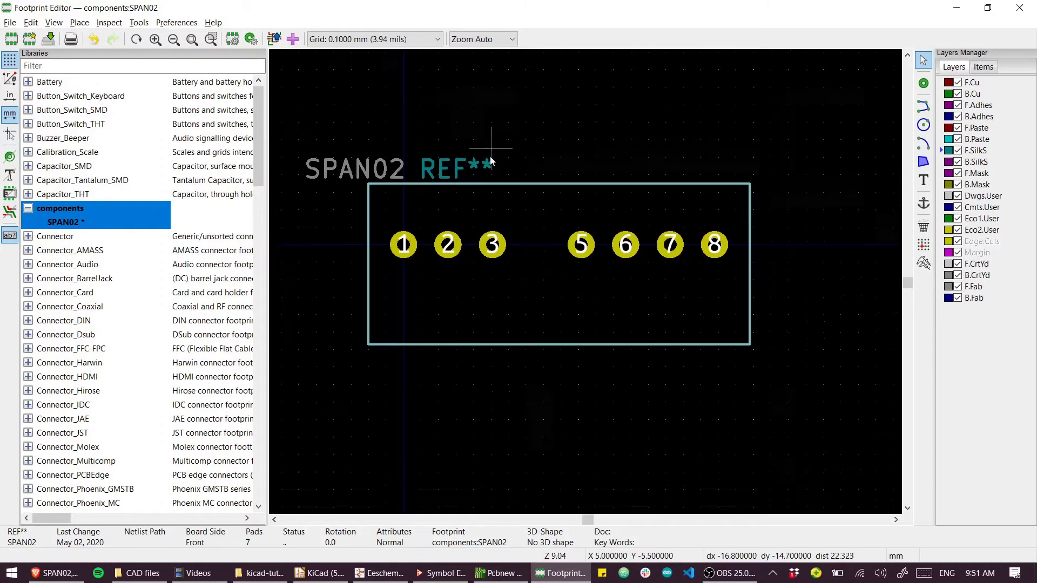
left_click(404, 184)
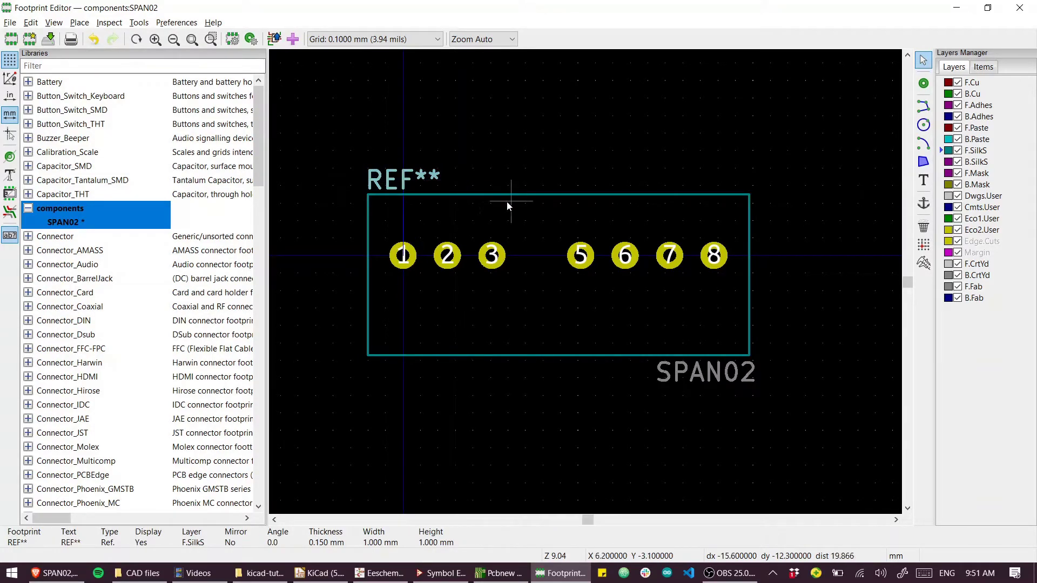
left_click(681, 125)
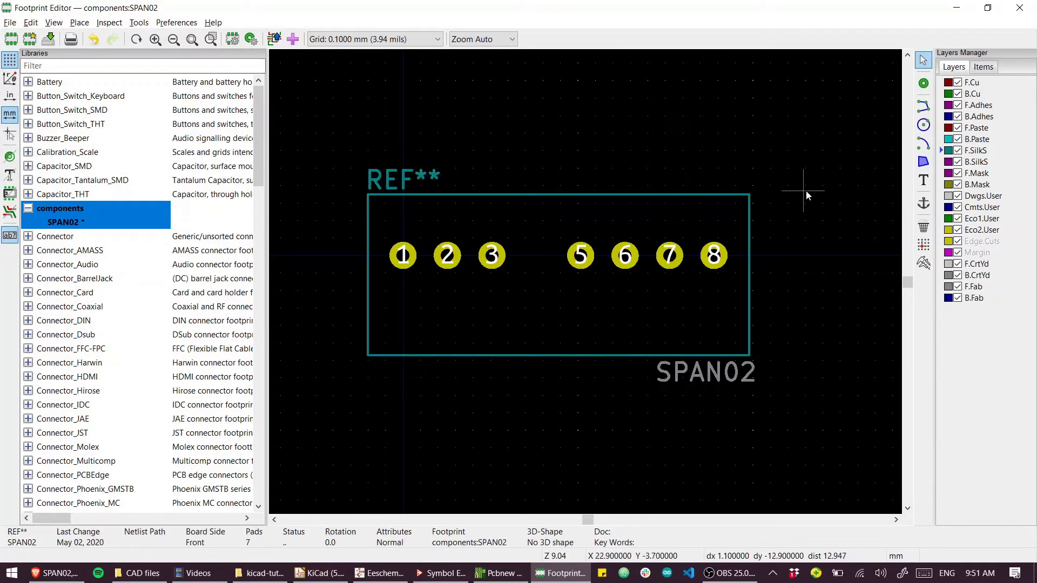
Draw a front courtyard (F.CrtYd) rectangle around the outline.
left_click(979, 267)
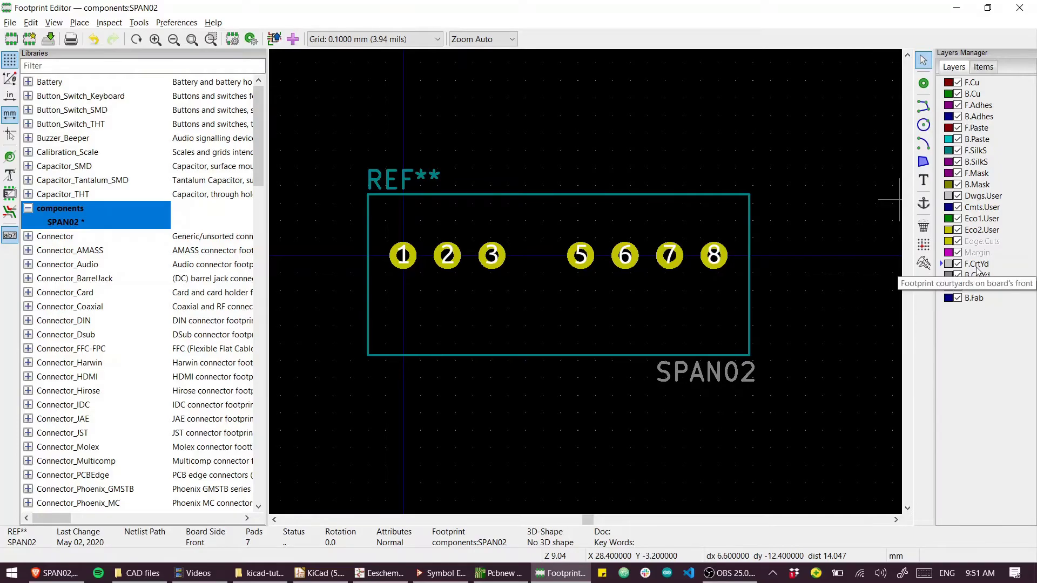
left_click(369, 356)
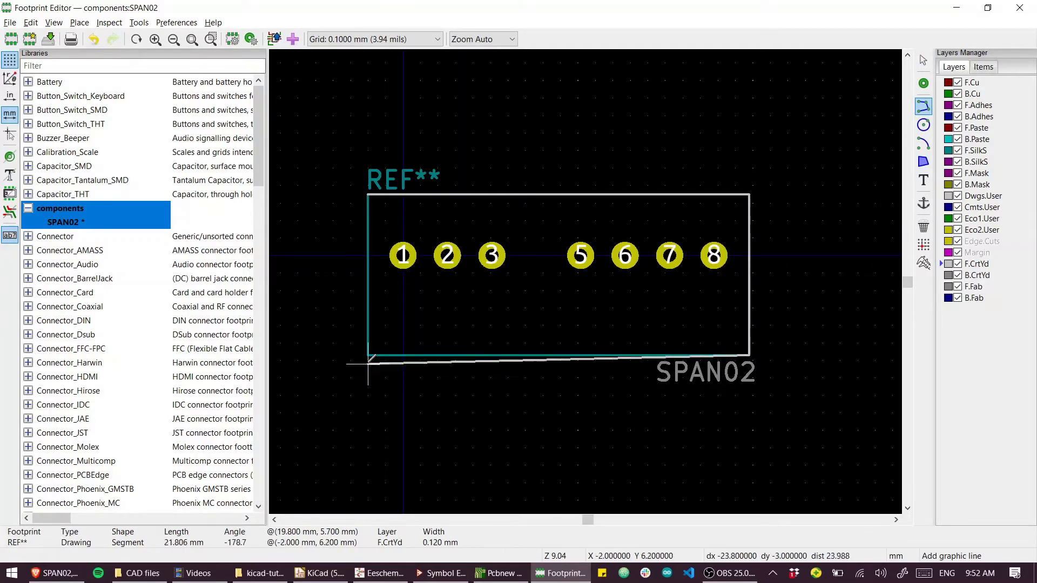
scroll(370, 355, "up", 6)
key("Home")
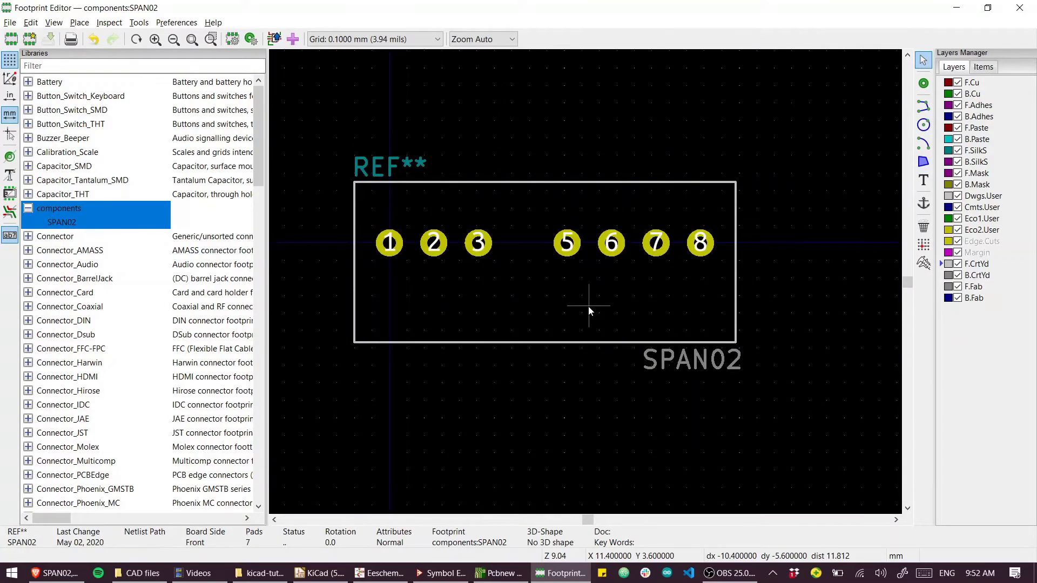
left_click(588, 307)
From the schematic, give U1 the components:SPAN02 footprint and confirm the assignments.
left_click(380, 573)
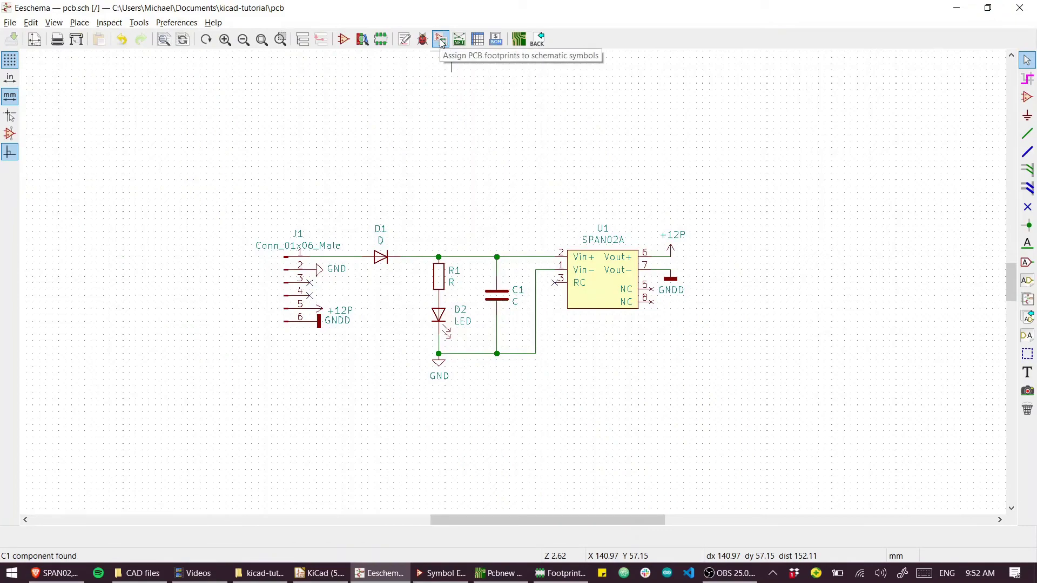
left_click(440, 39)
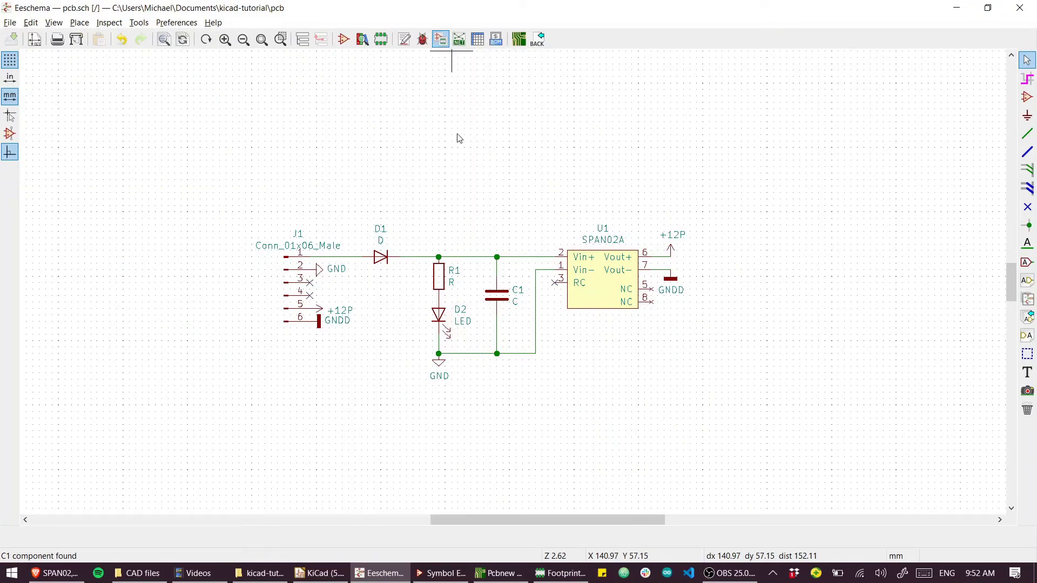
left_click(356, 123)
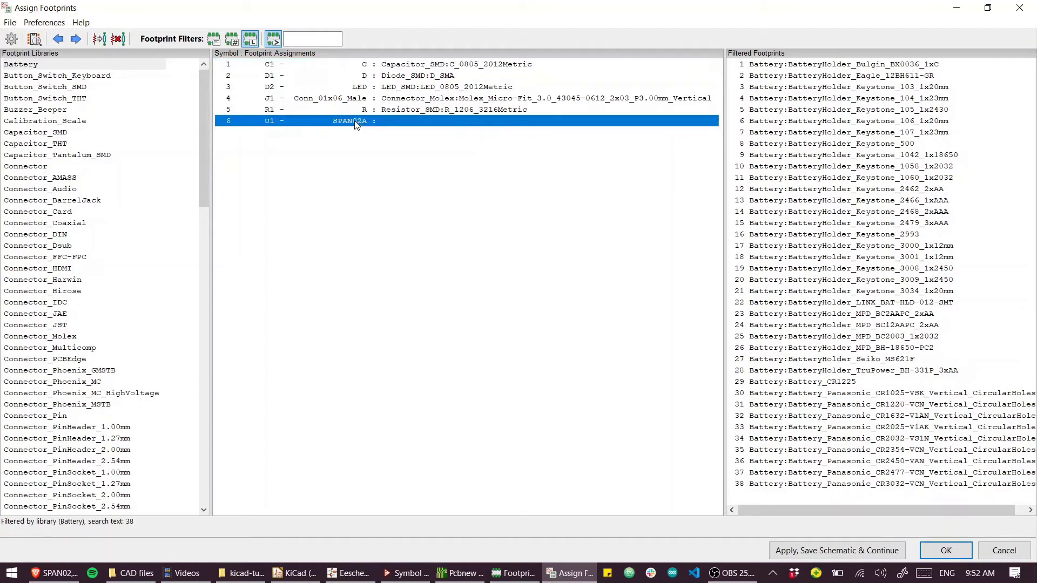
left_click(49, 122)
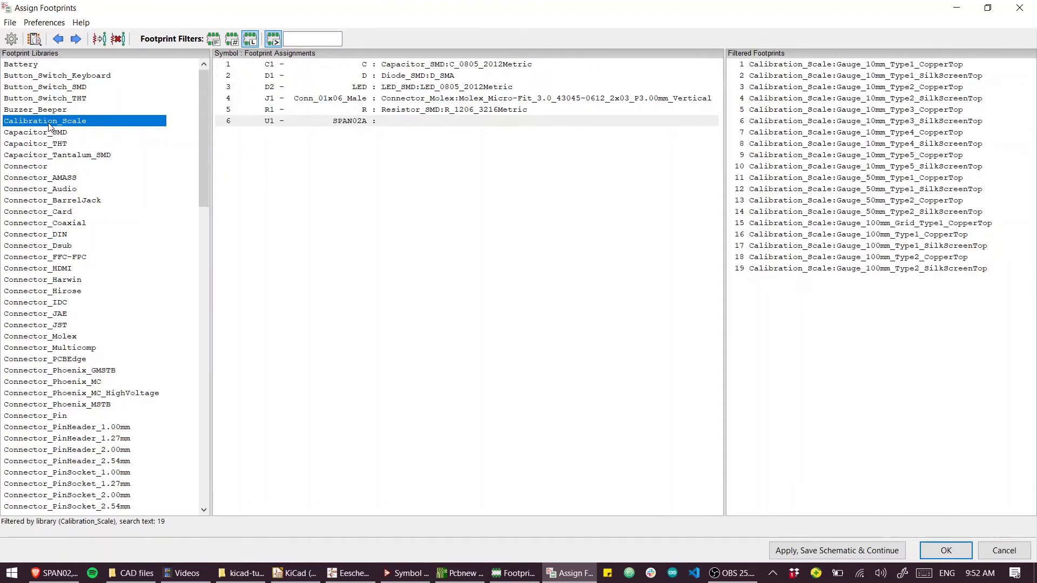
key("End")
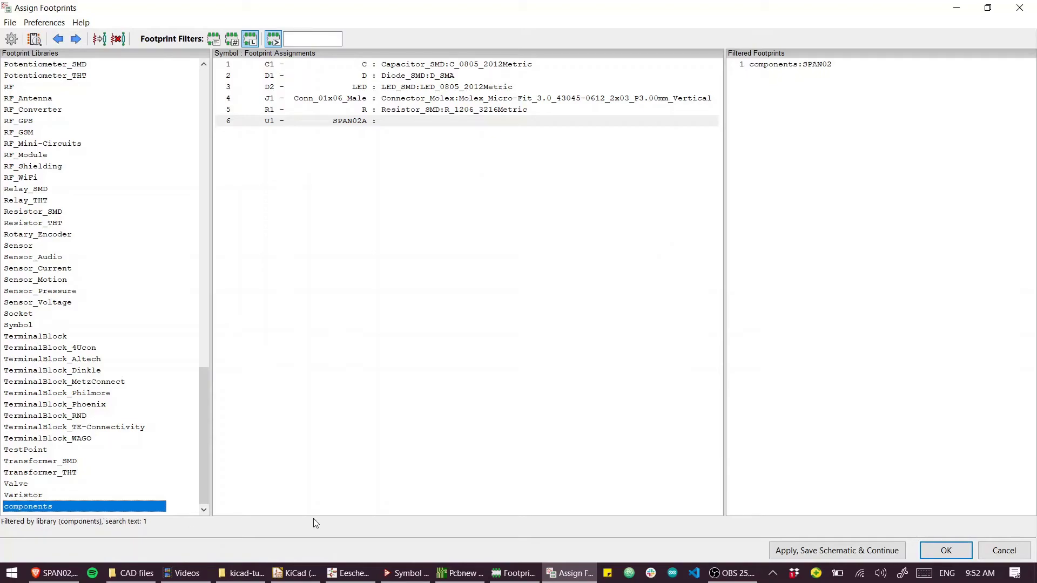
double_click(793, 66)
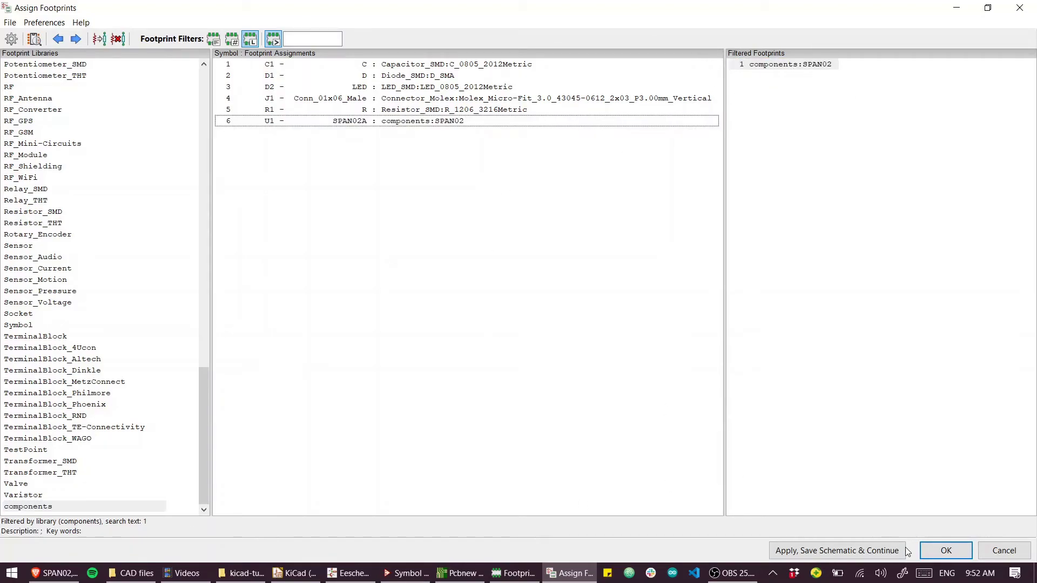
left_click(946, 550)
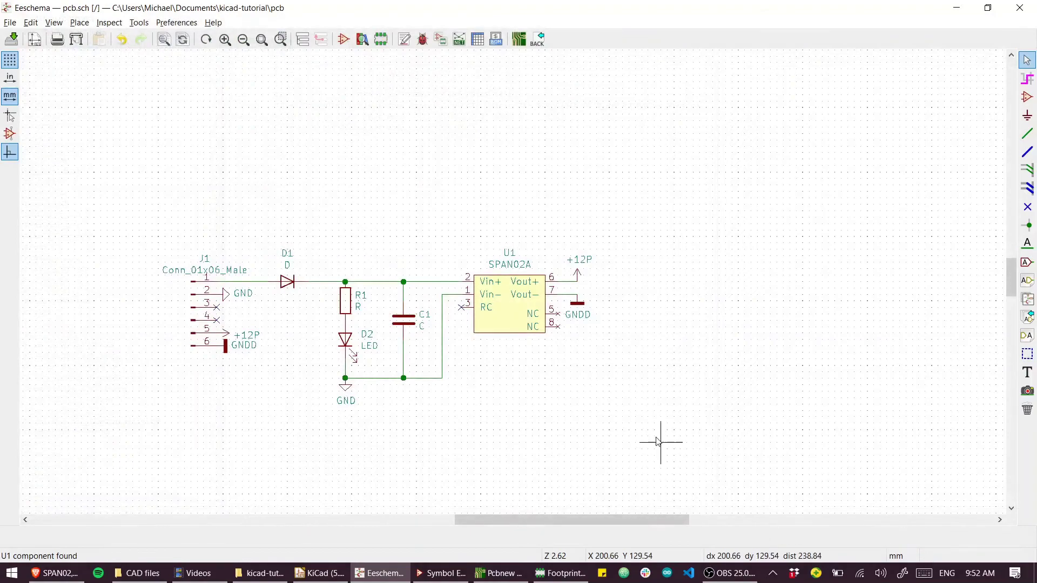
Update the board from the schematic to pull in U1's new SPAN02 footprint.
left_click(491, 571)
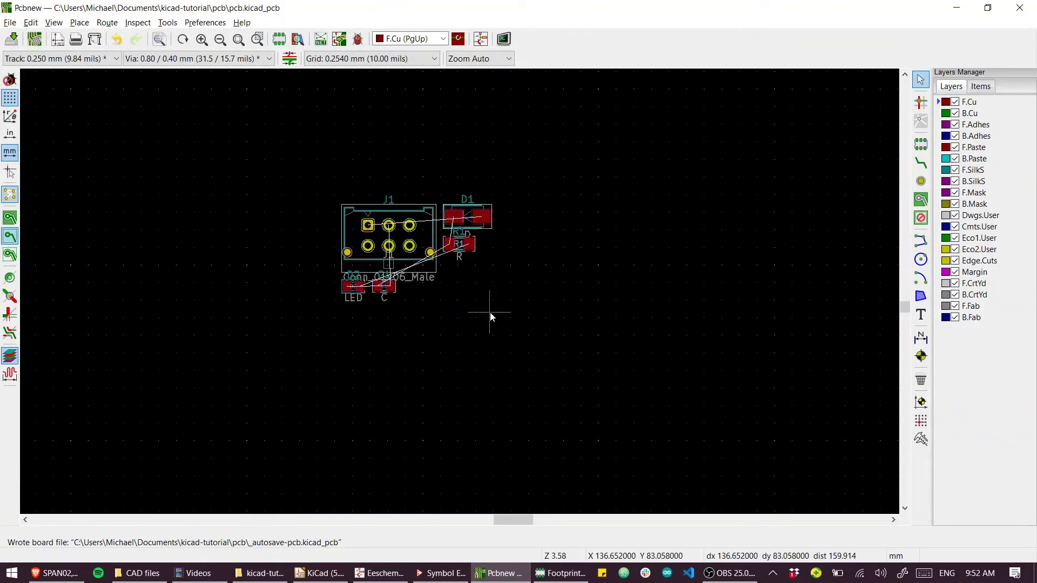
left_click(339, 39)
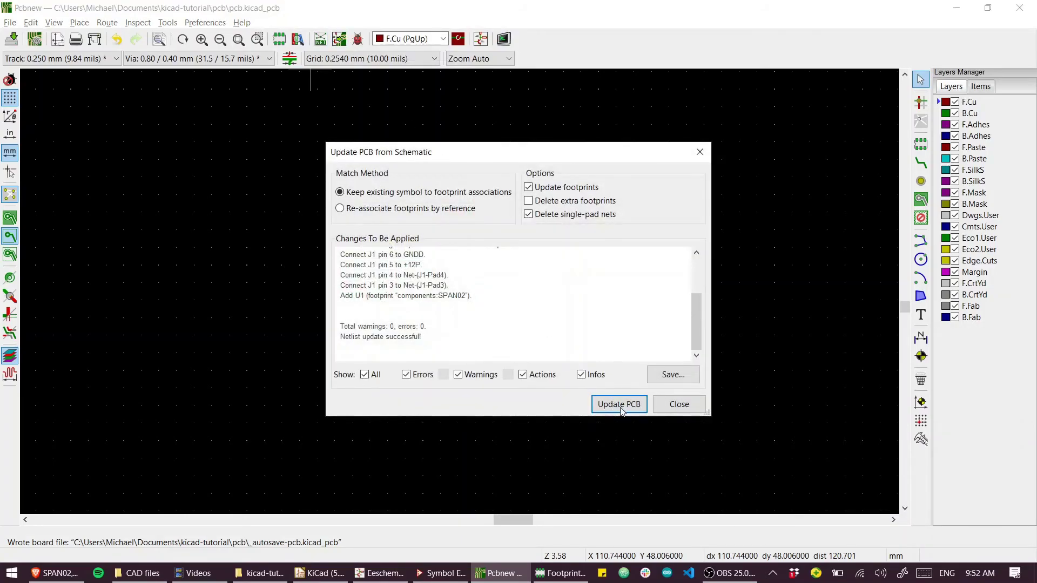
left_click(619, 405)
left_click(679, 405)
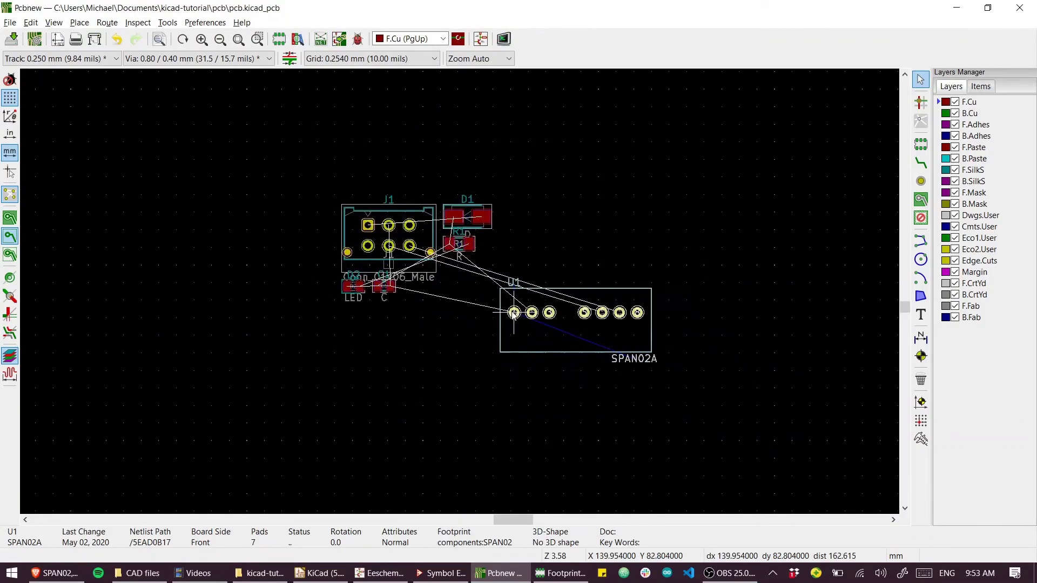
Place the U1 footprint below-right of the other parts and view the board in 3D.
scroll(438, 301, "up", 4)
left_click(361, 248)
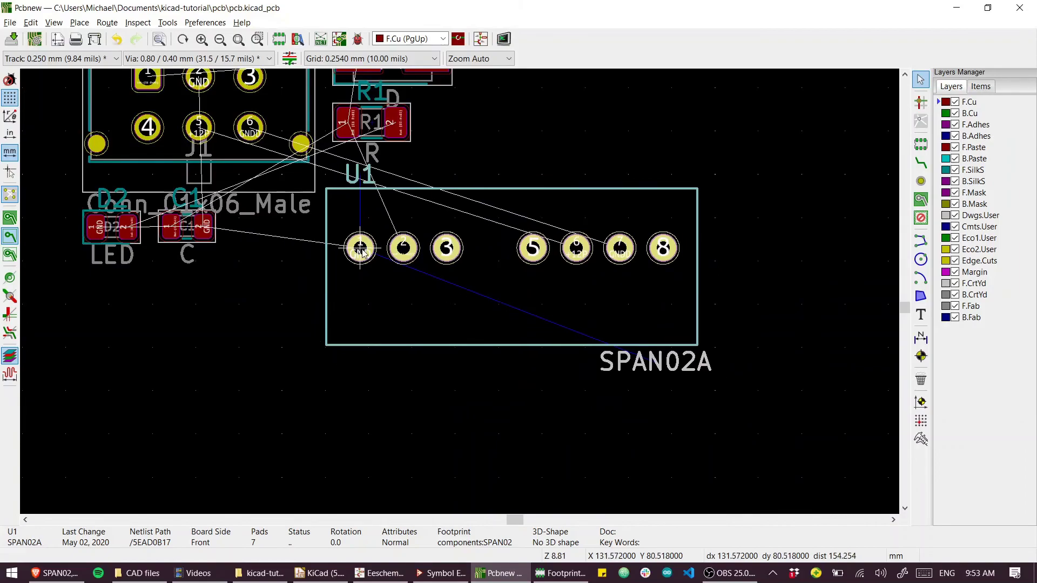
left_click(409, 422)
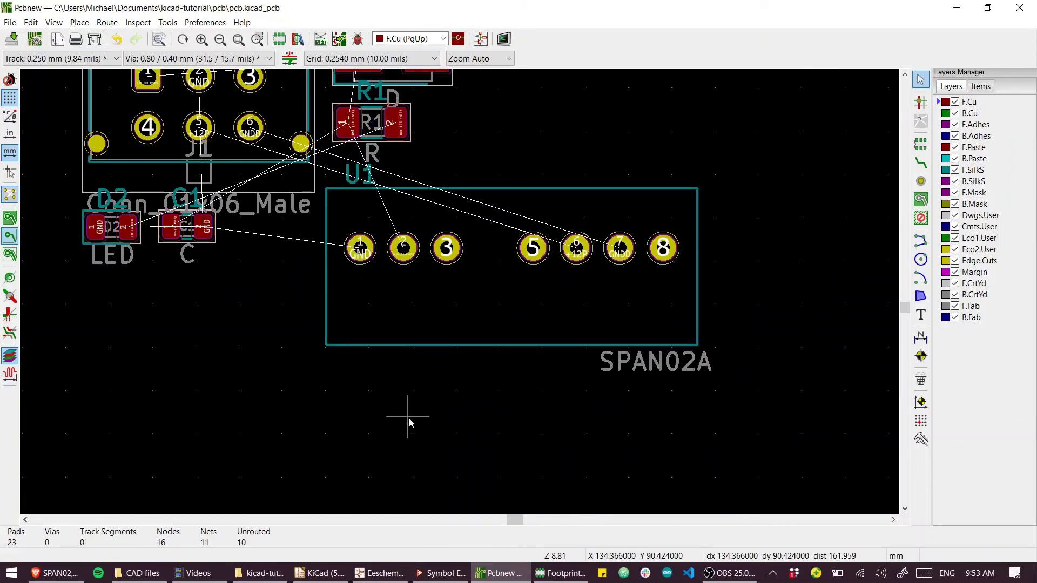
key("alt+3")
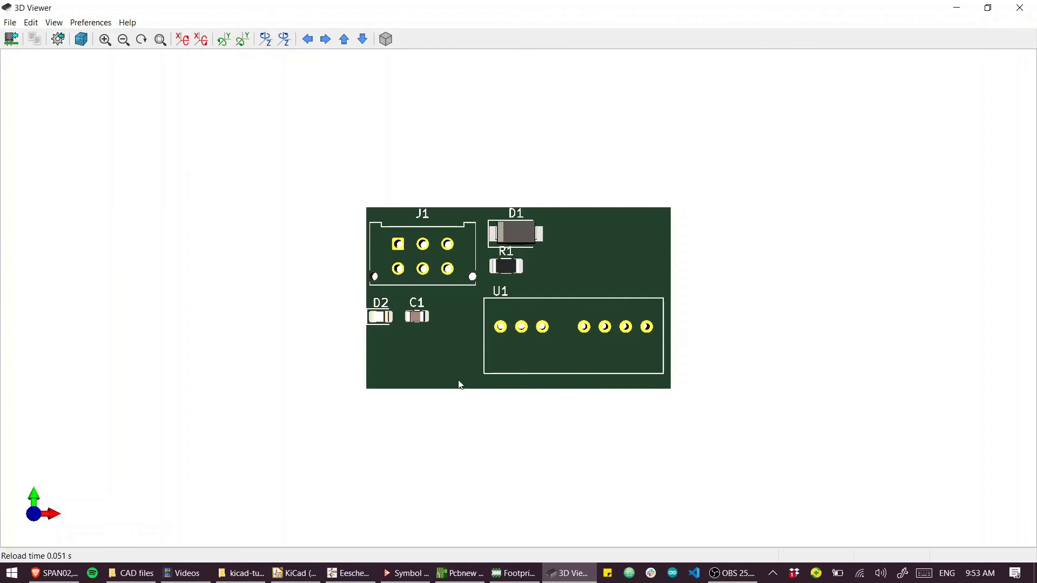
Tilt the 3D board view to inspect U1's seven SPAN02 pads beside J1, D1, R1, D2 and C1.
left_click_drag(461, 385, 532, 327)
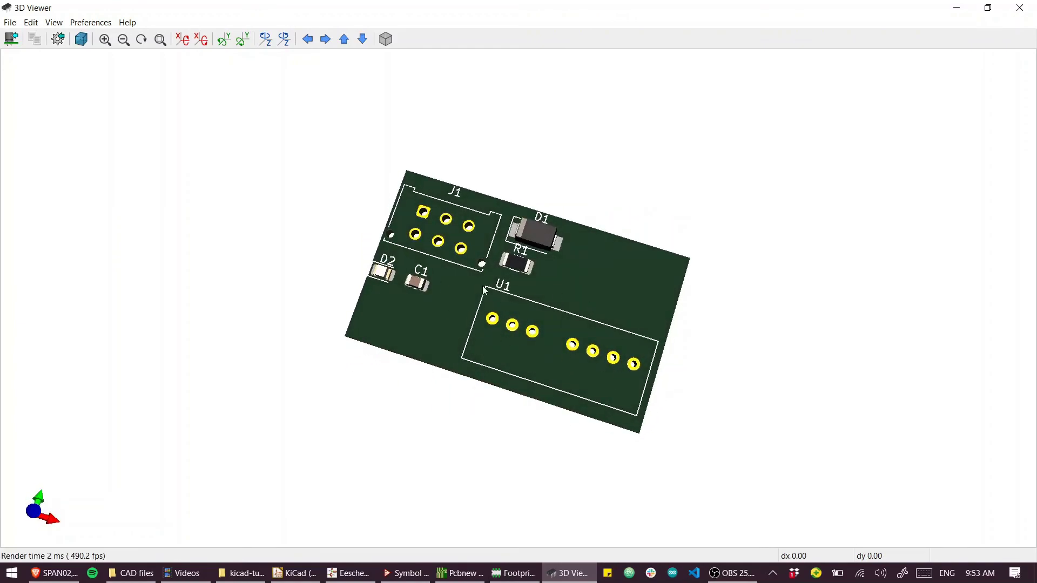
left_click_drag(446, 437, 588, 463)
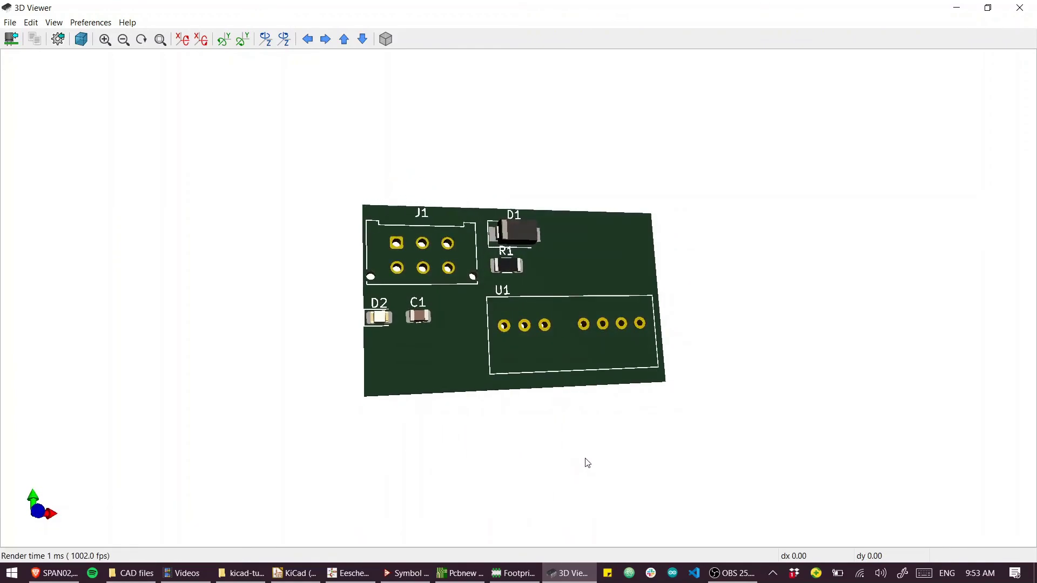